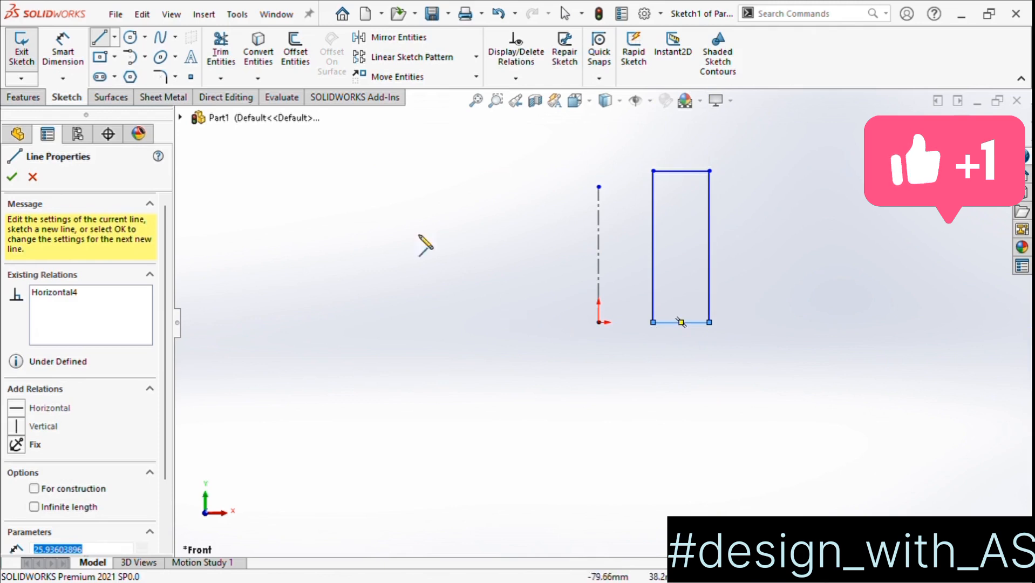
- Dimension the rectangle's inner vertical side at 6 mm from the vertical centerline
click(84, 54)
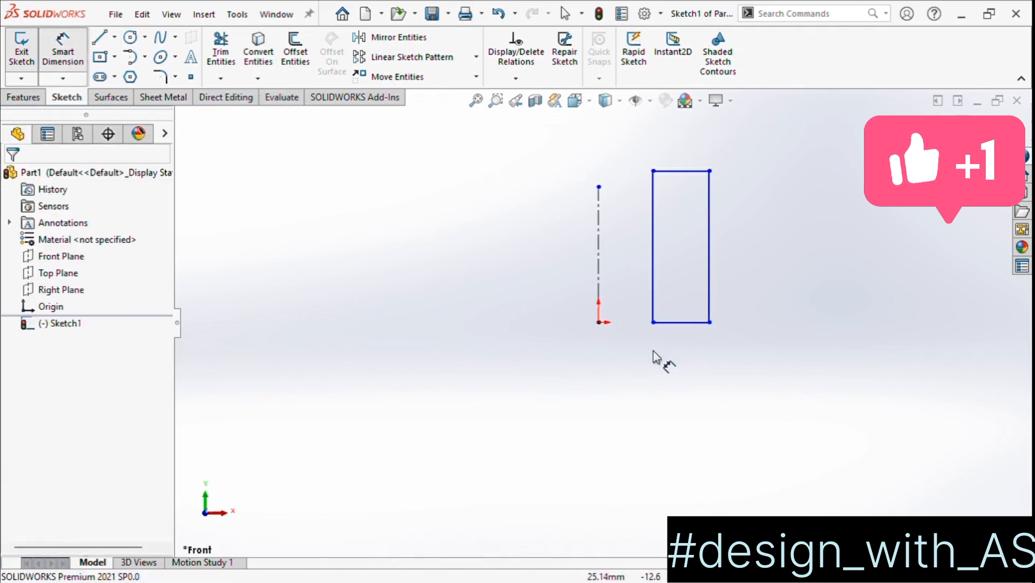
click(653, 254)
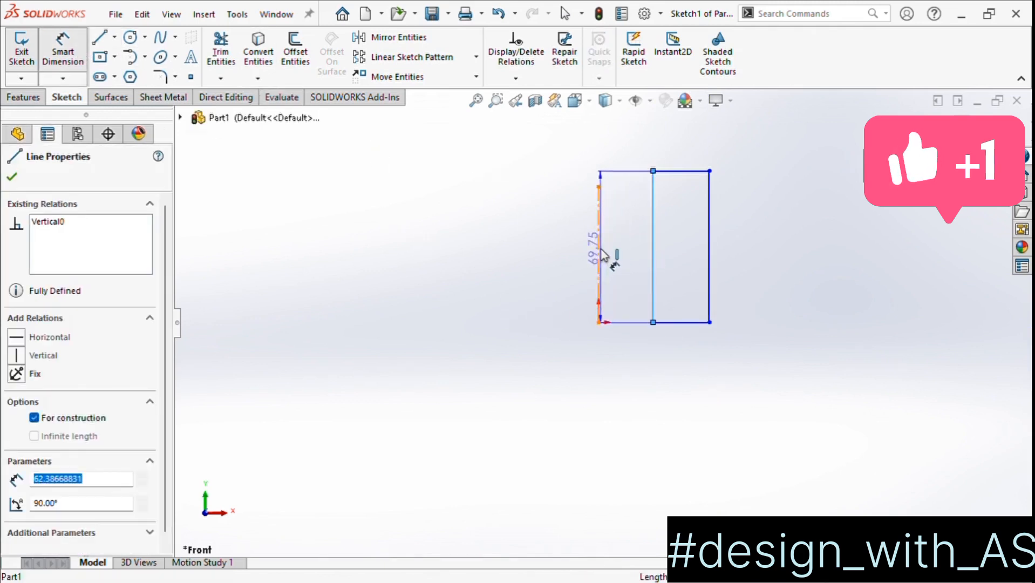
click(599, 254)
click(628, 254)
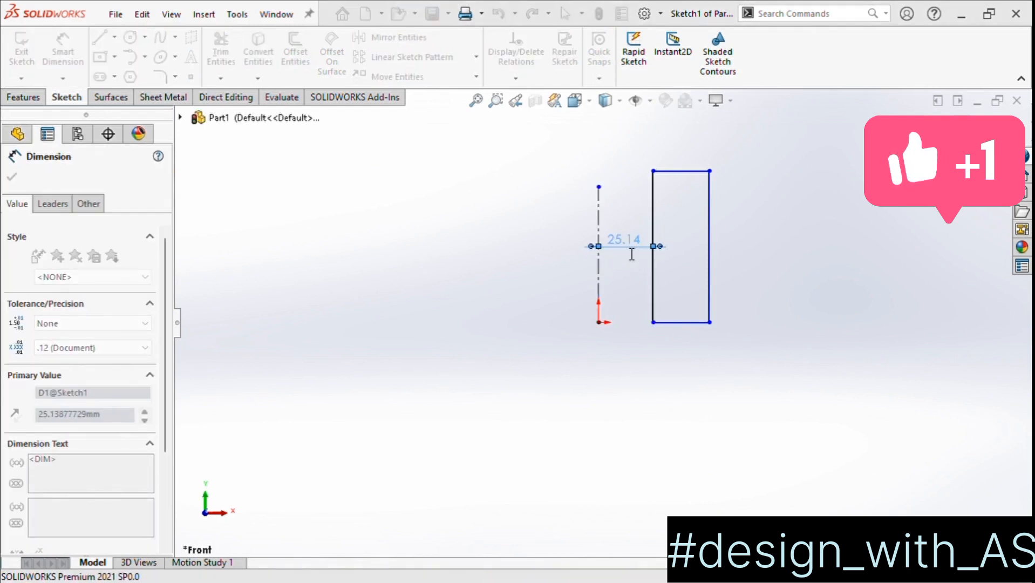
text(13)
key(Return)
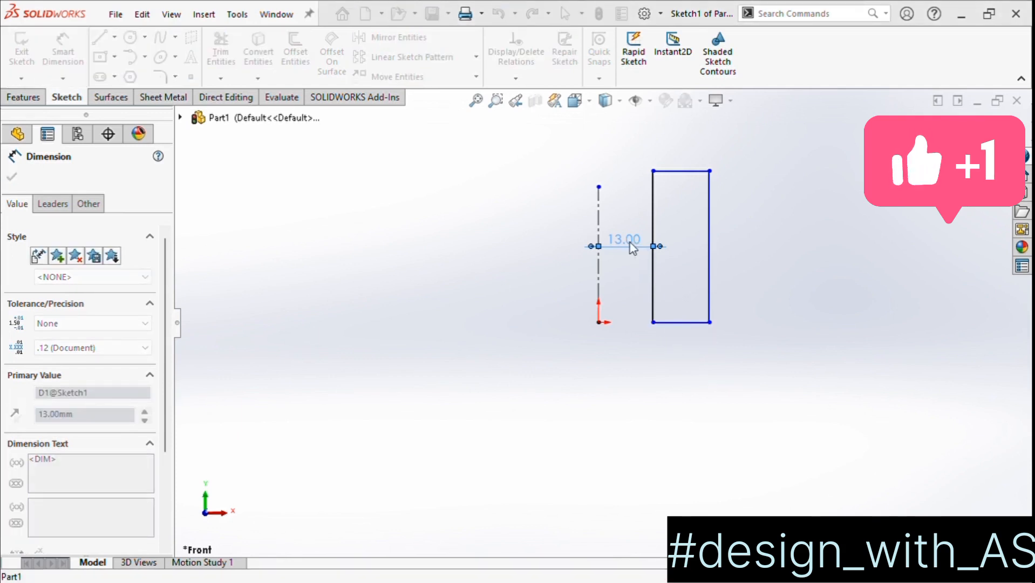
- Dimension the rectangle's outer vertical side at 13 mm from the vertical centerline
click(680, 273)
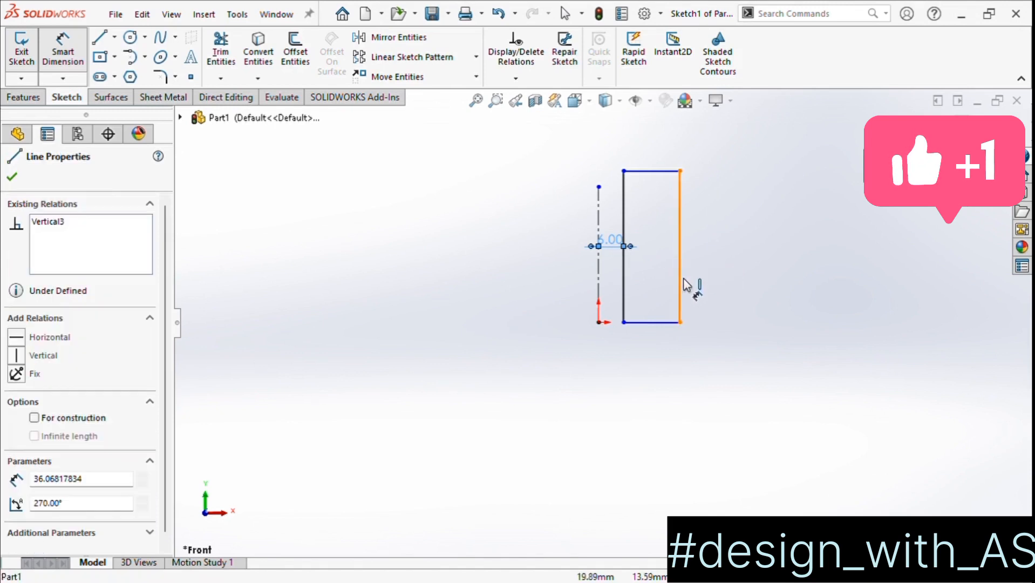
click(645, 365)
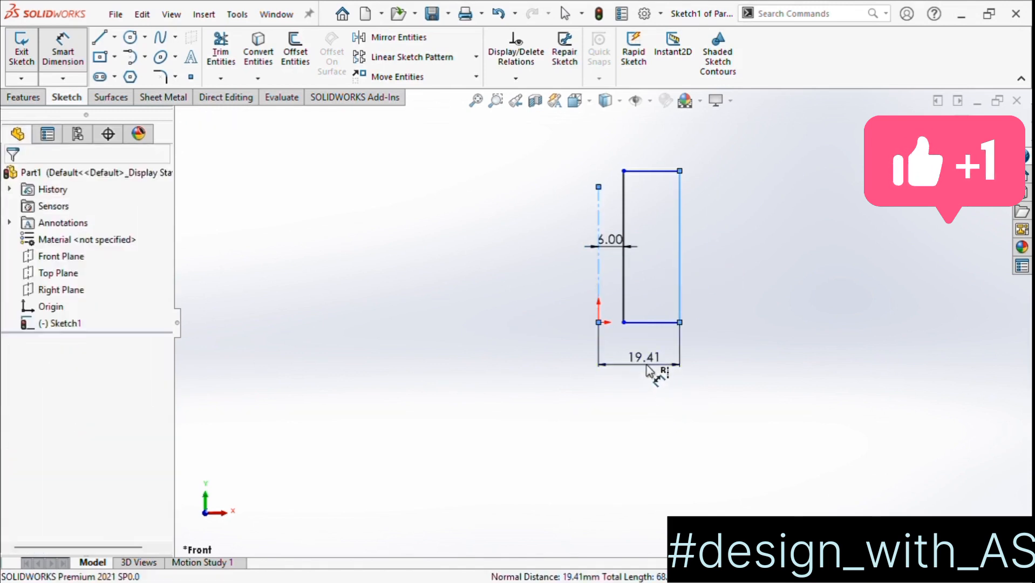
text(13)
key(Return)
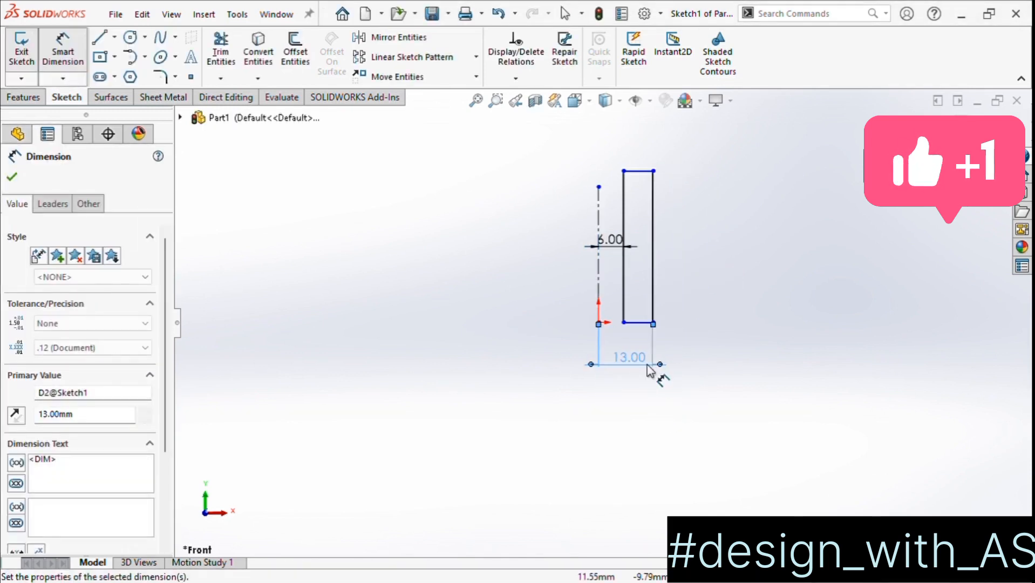
scroll(628, 255, up, 3)
scroll(647, 255, down, 4)
scroll(568, 302, down, 4)
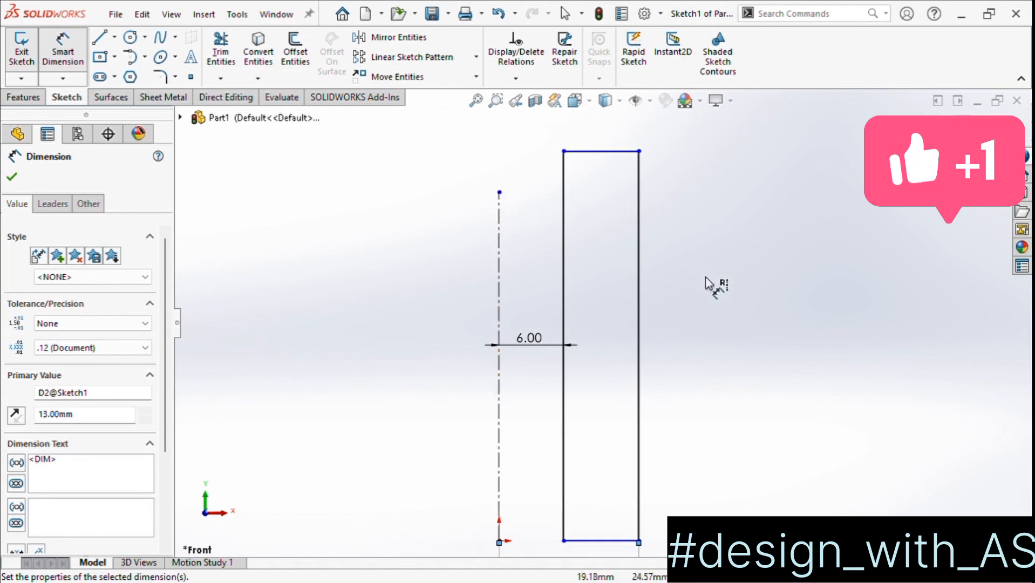
click(566, 264)
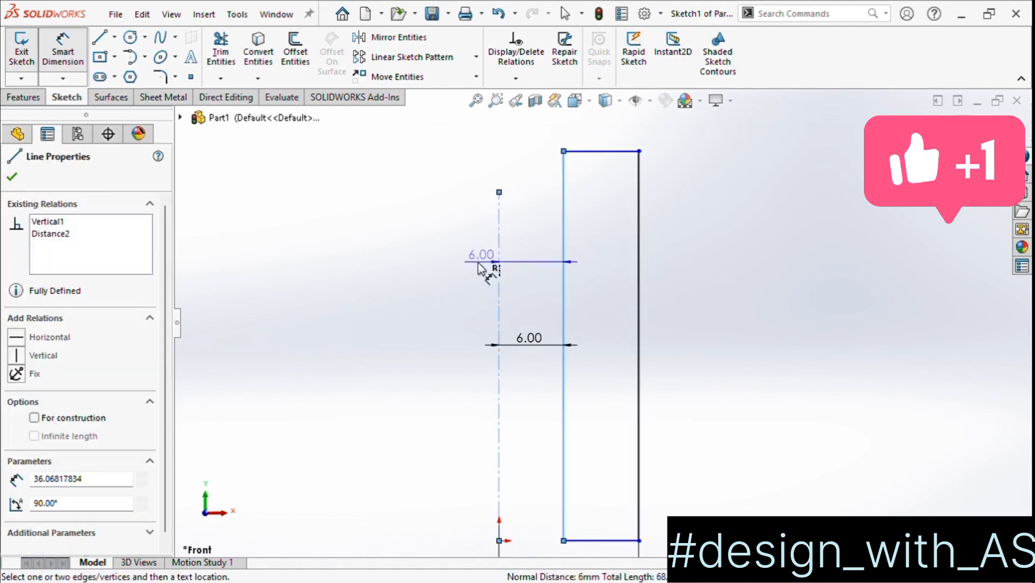
key(Escape)
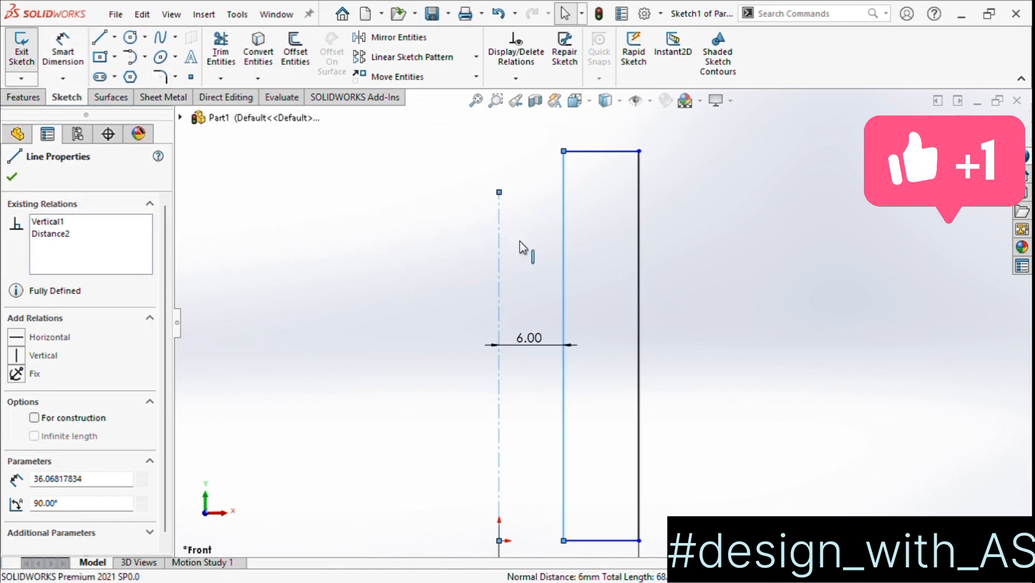
ctrl+click(565, 221)
click(382, 198)
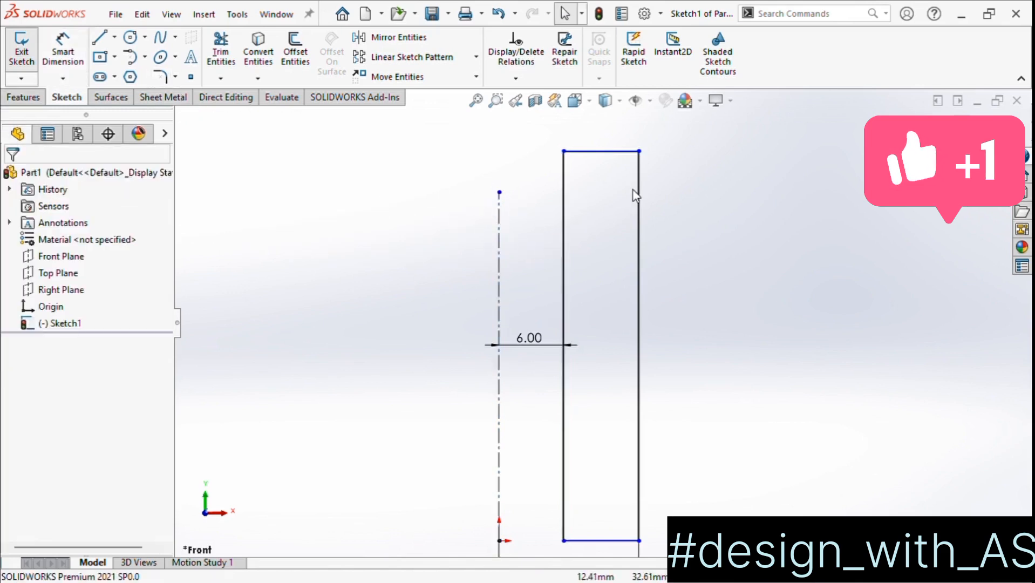
- Dimension the height of the rectangle's inner vertical side as 28 mm
click(62, 54)
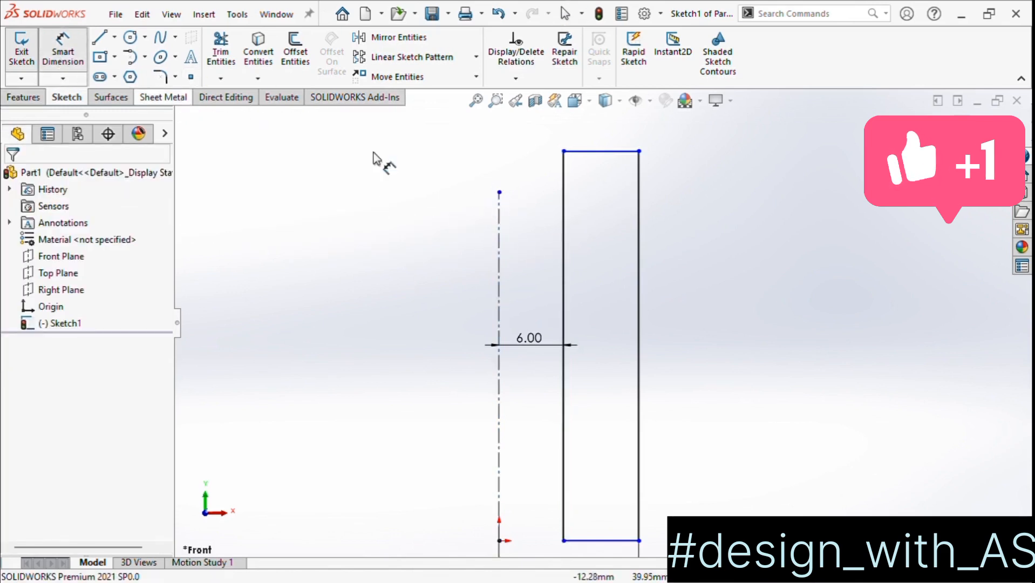
click(564, 232)
click(468, 250)
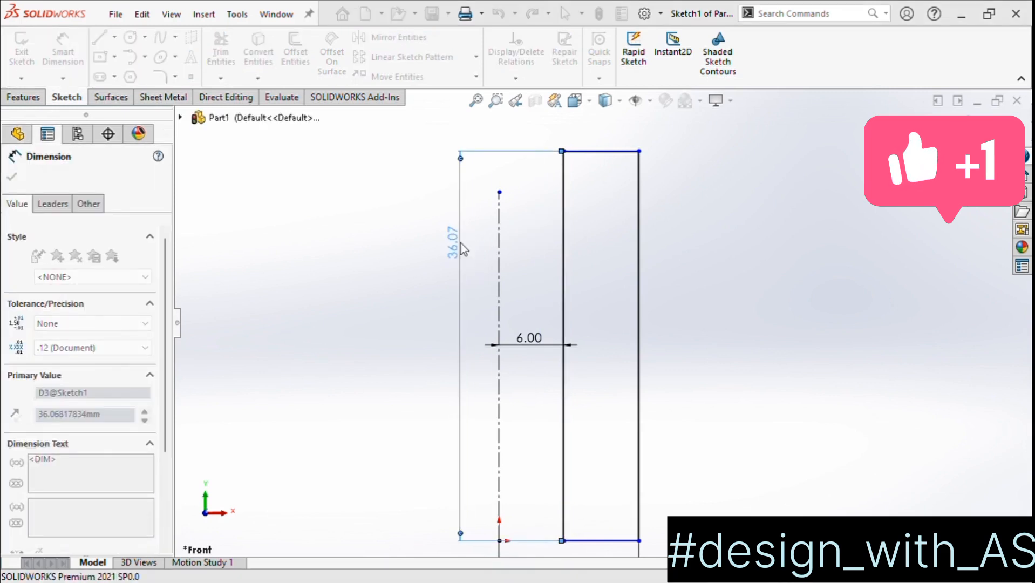
text(28)
key(Return)
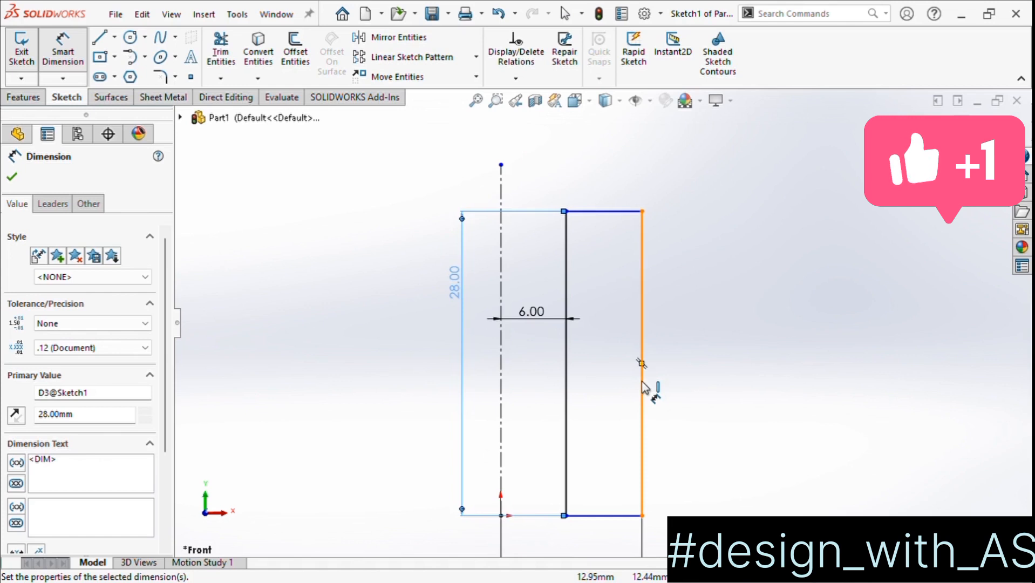
key(Escape)
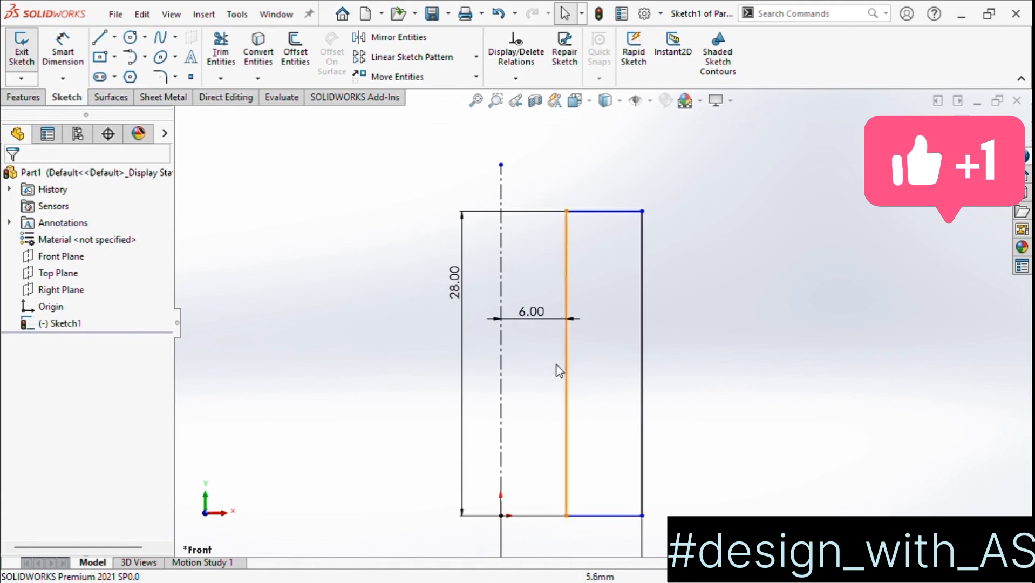
- Sketch a horizontal line about 87 mm long from the midpoint of the rectangle's inner side, outward past the outer side
scroll(615, 368, up, 3)
scroll(607, 362, up, 2)
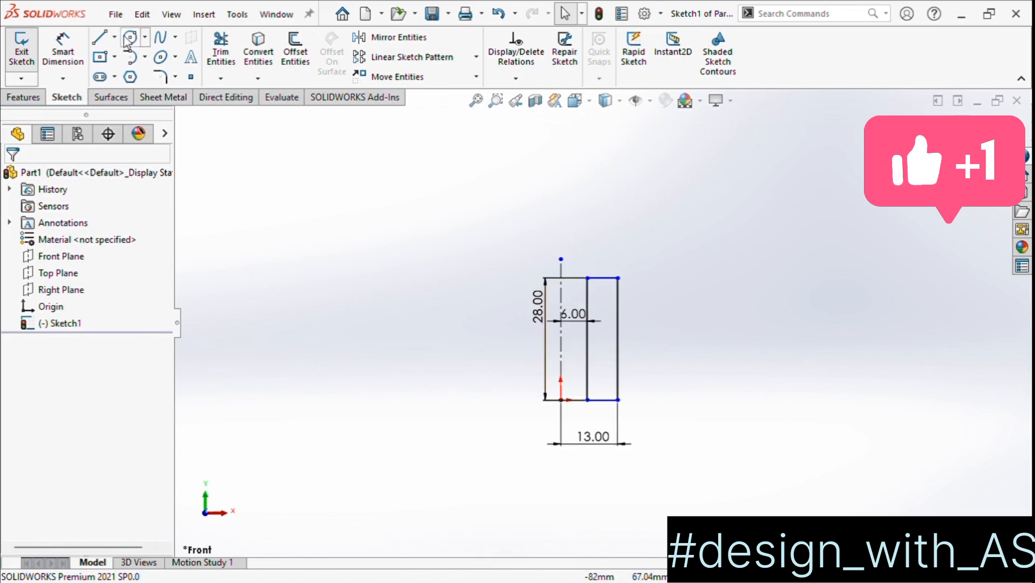
click(99, 37)
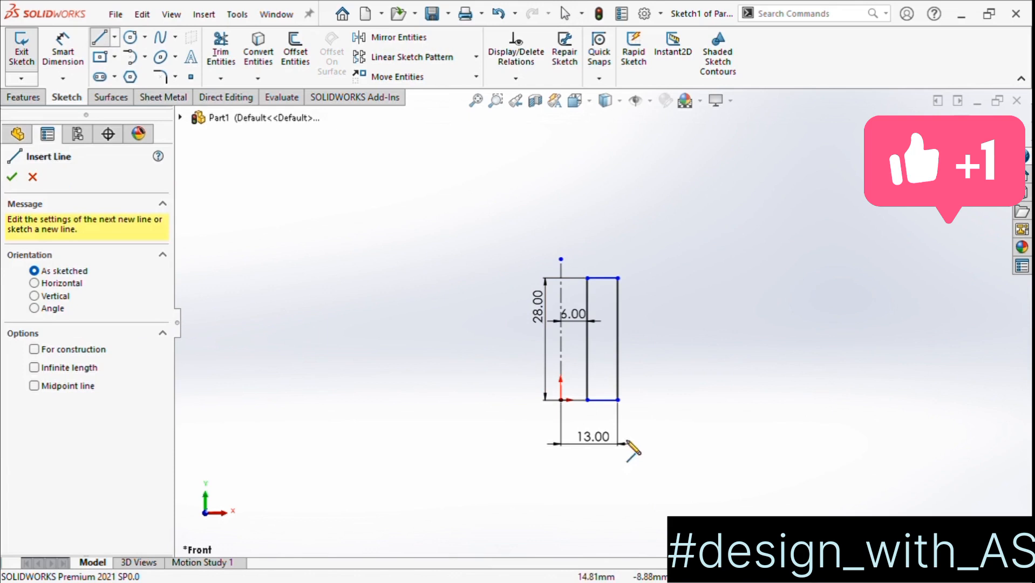
click(587, 339)
click(966, 339)
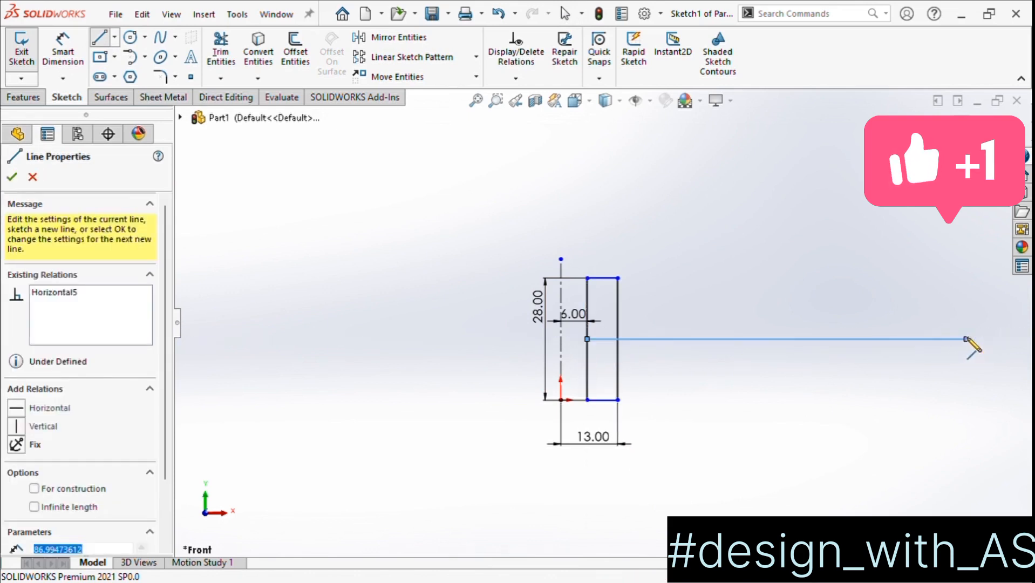
key(Escape)
key(Escape)
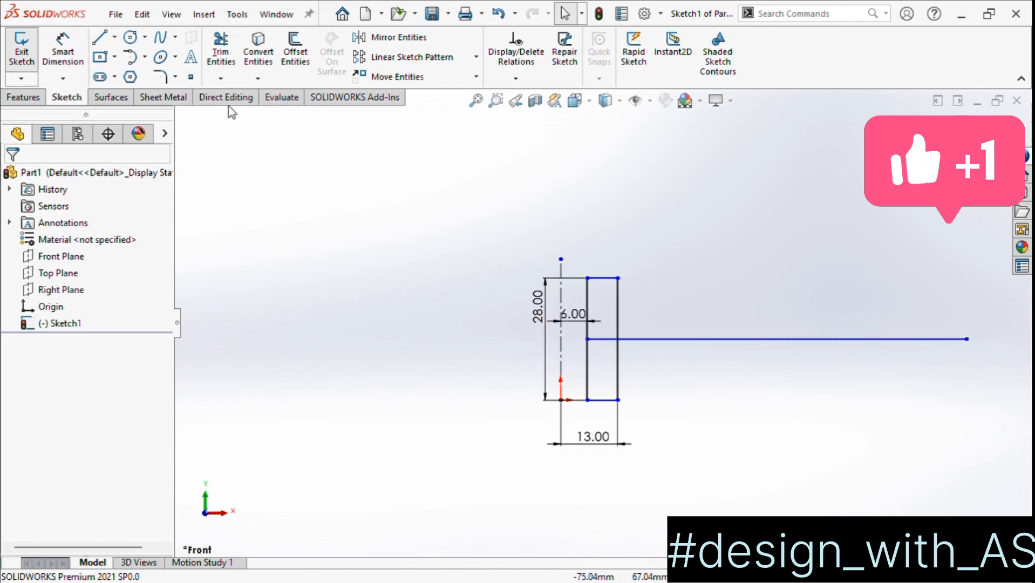
- Convert the long horizontal line into construction geometry
click(785, 340)
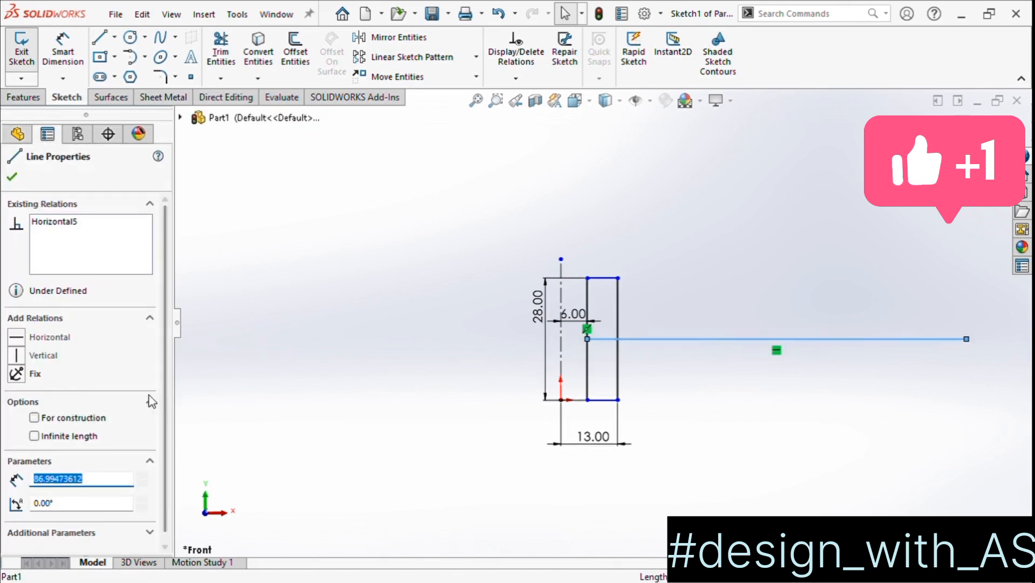
click(78, 415)
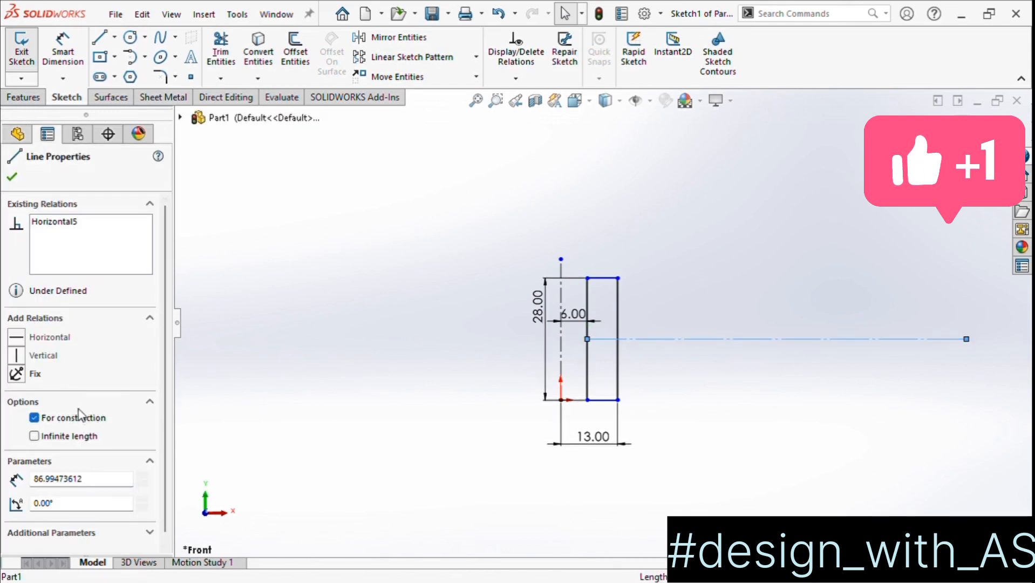
click(12, 178)
- Sketch a circle centred on the horizontal construction line near its outer end and set its diameter to 24 mm
click(130, 37)
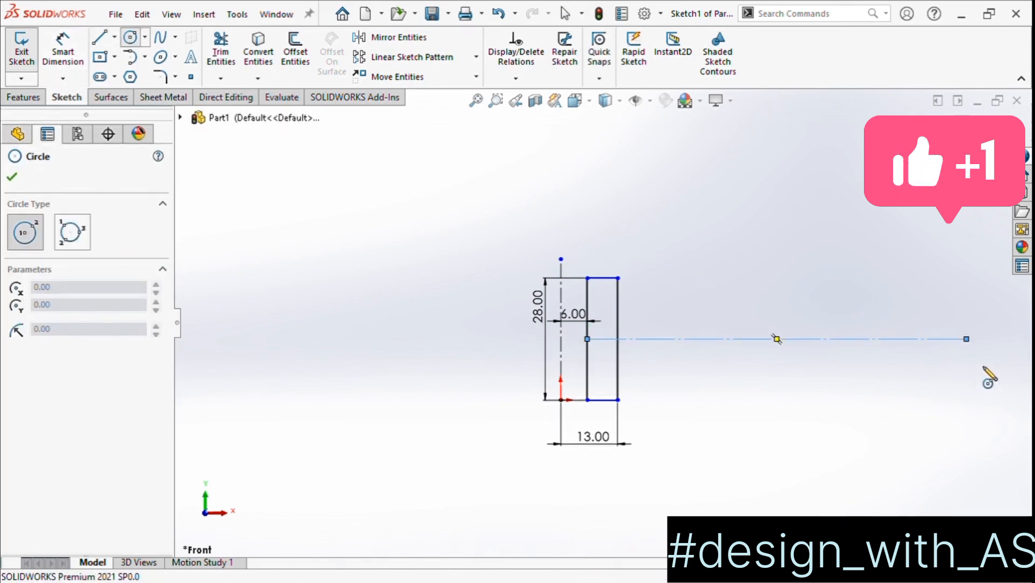
click(955, 339)
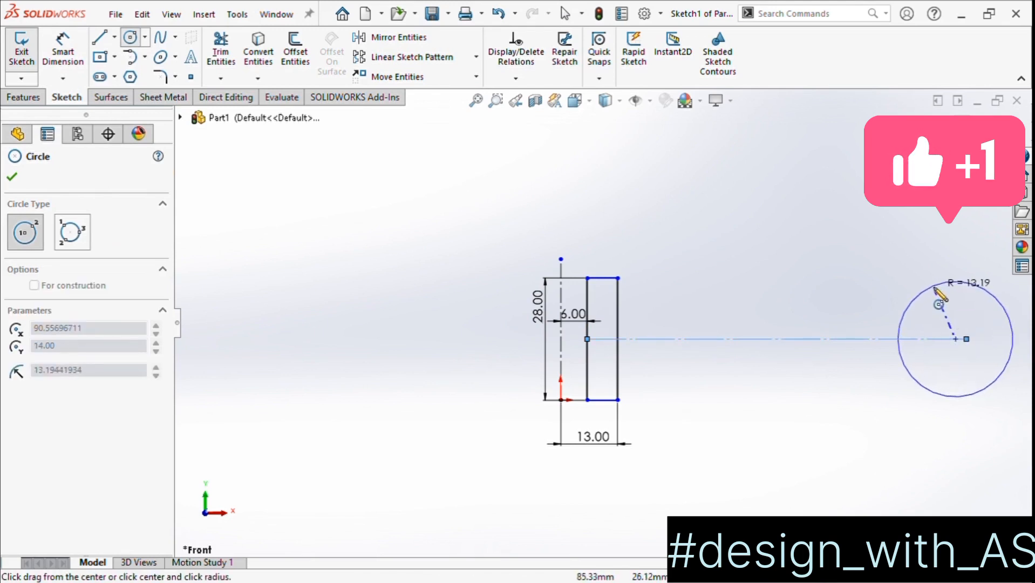
click(925, 268)
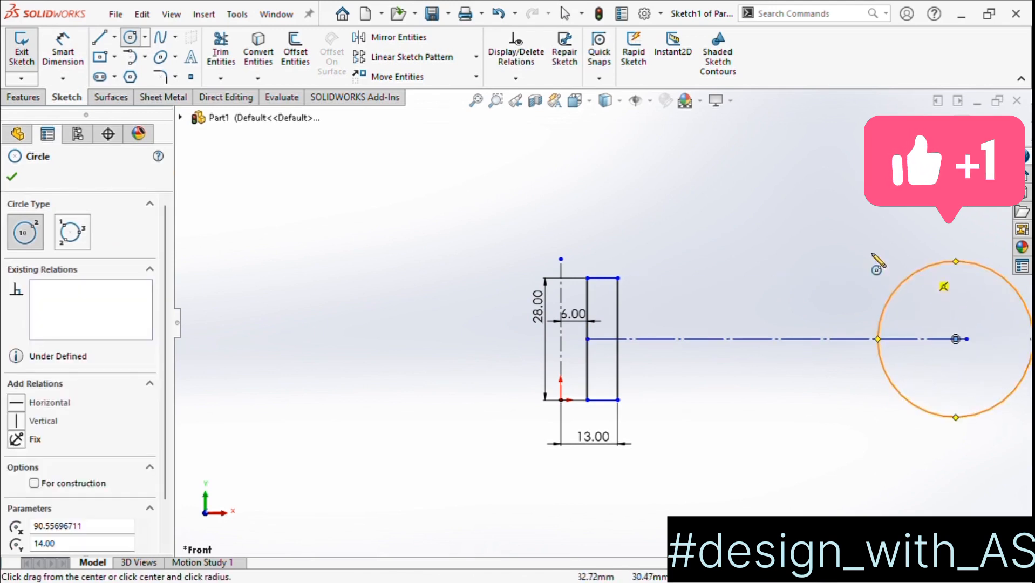
key(d)
click(936, 267)
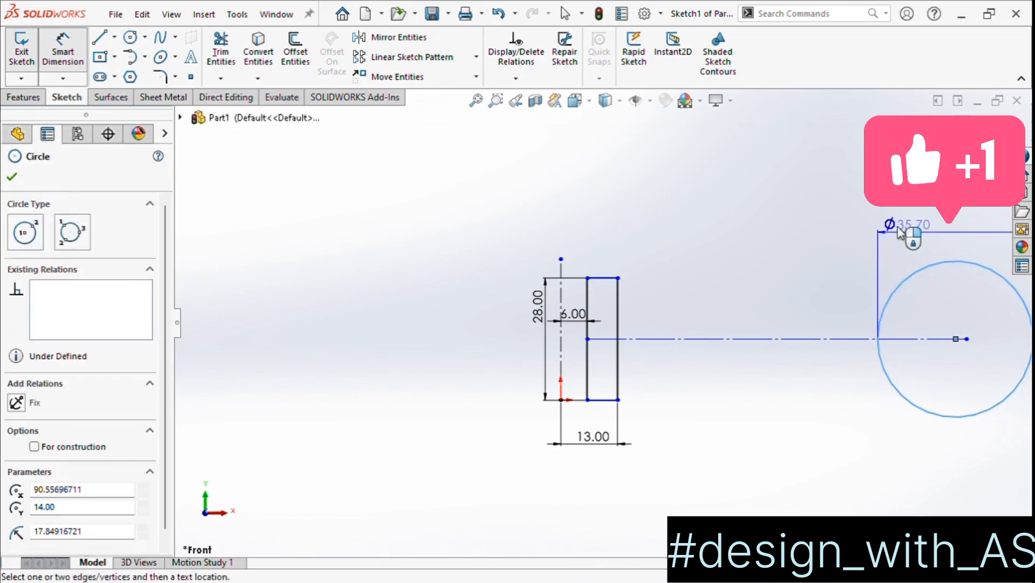
click(894, 222)
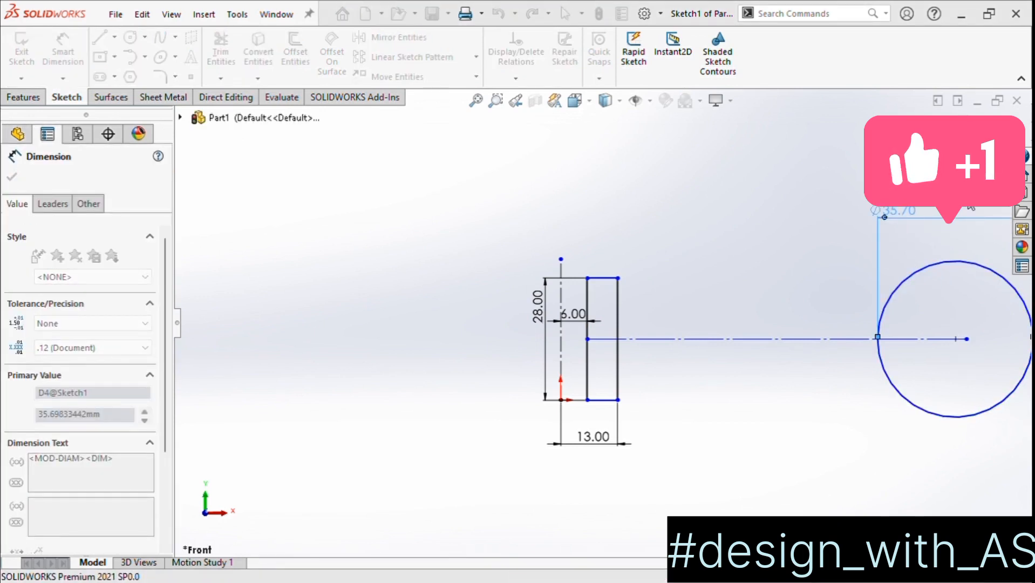
text(24)
key(Return)
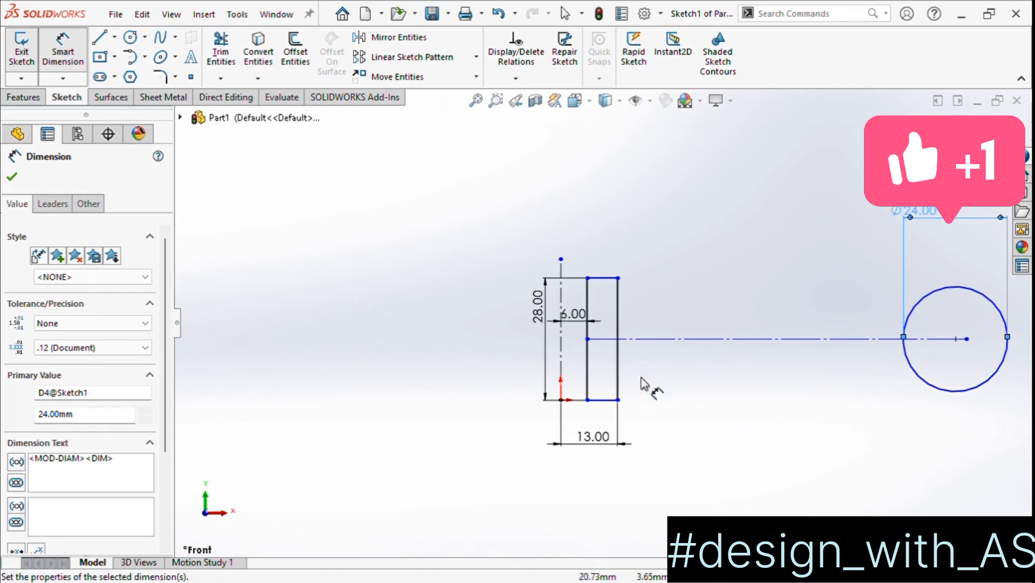
- Dimension the circle's centre at 70 mm from the vertical centerline
click(561, 341)
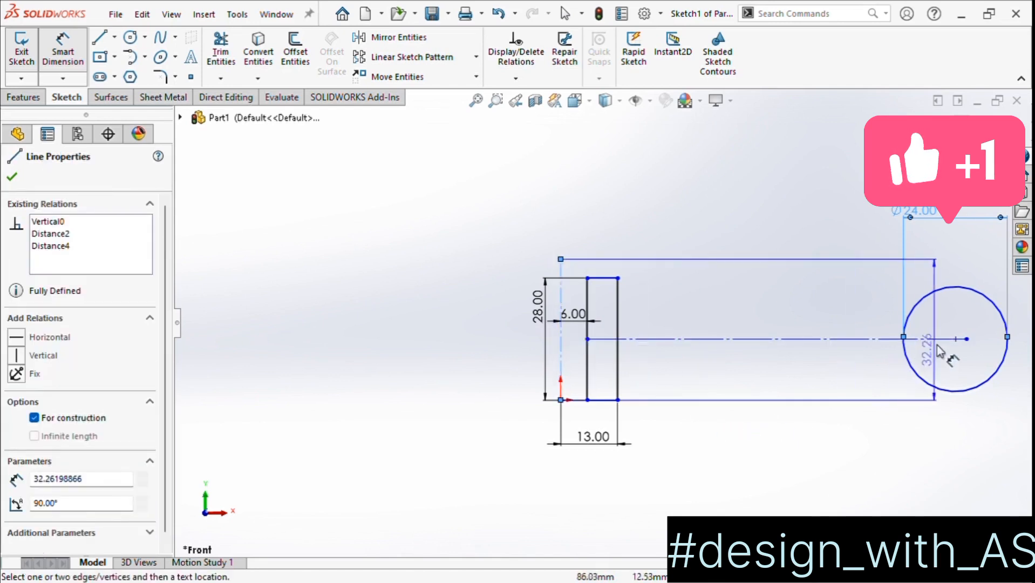
click(956, 339)
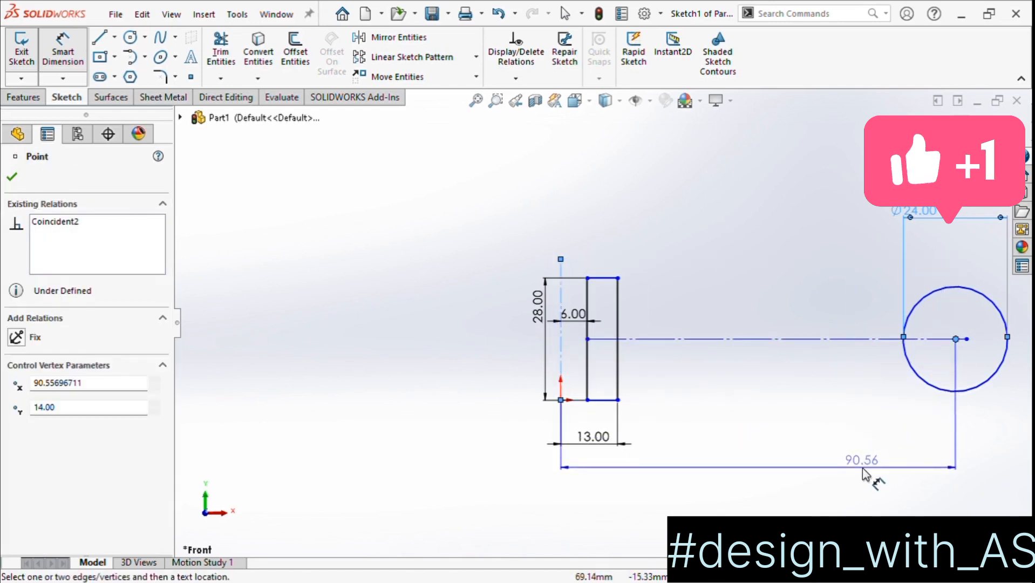
click(858, 478)
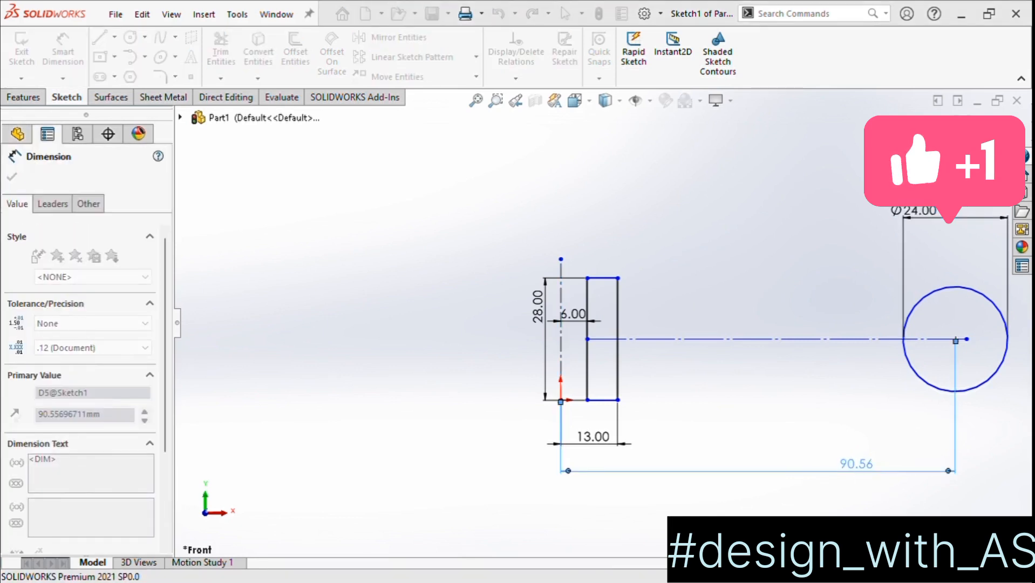
text(70)
key(Return)
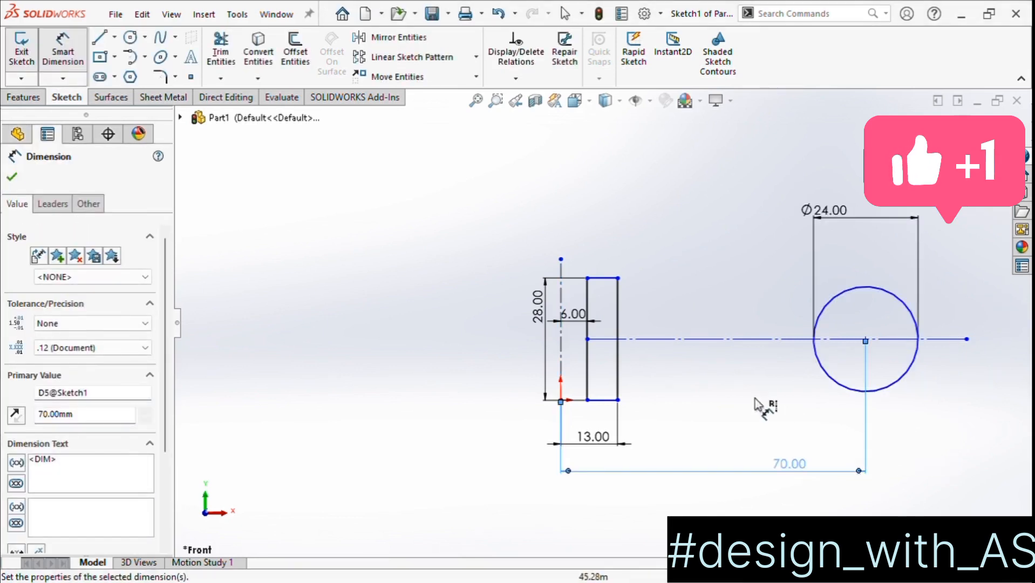
- Revolve the hub rectangle and rim circle 360 degrees about the vertical centerline
scroll(746, 390, up, 2)
scroll(763, 394, down, 1)
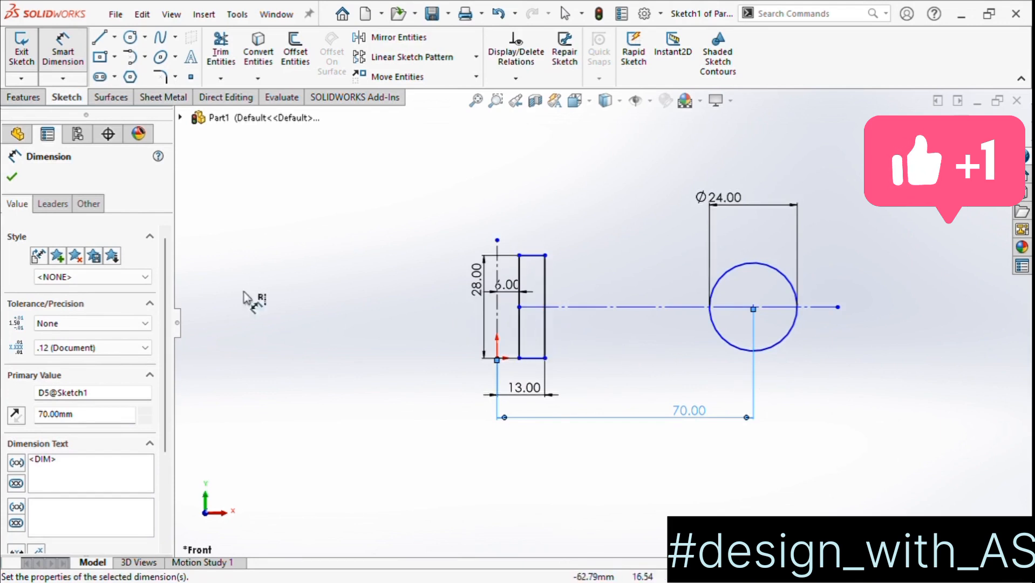
click(12, 177)
click(24, 97)
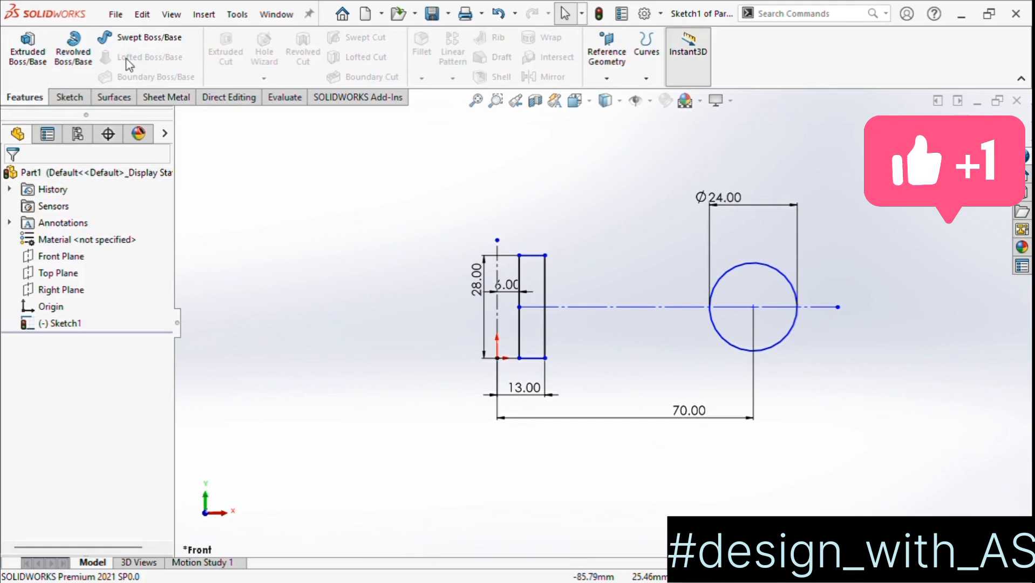
click(73, 51)
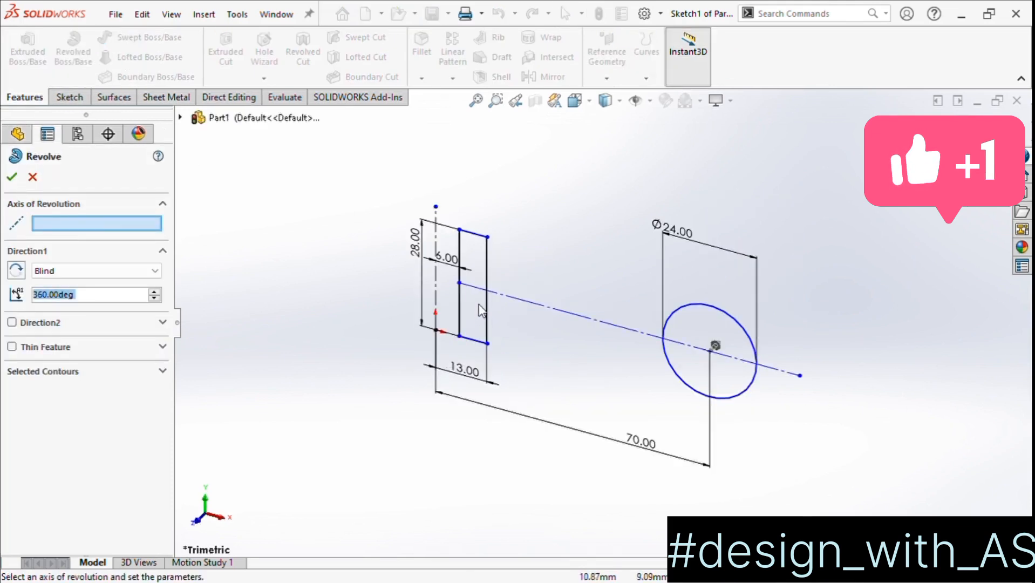
click(435, 286)
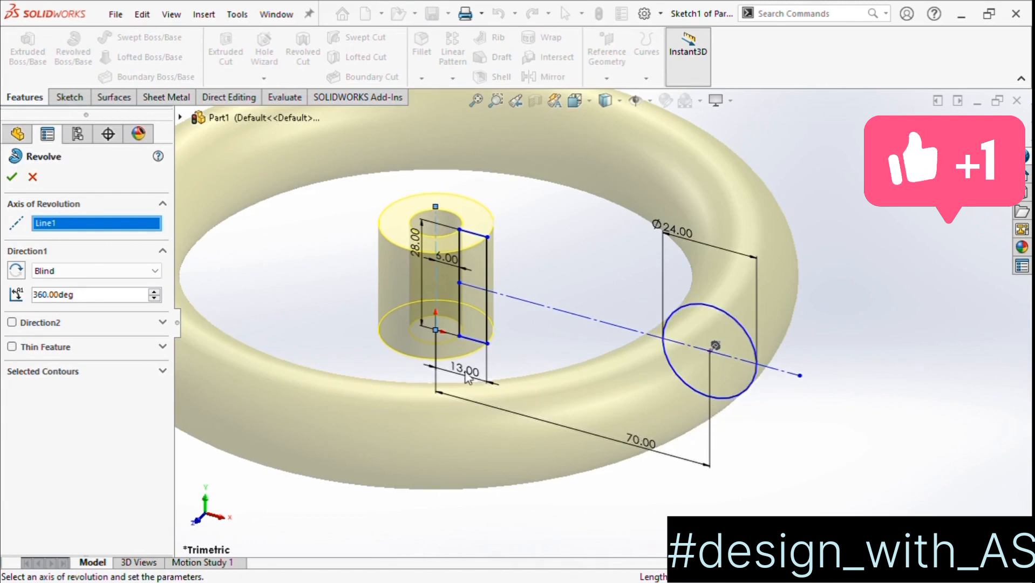
click(13, 181)
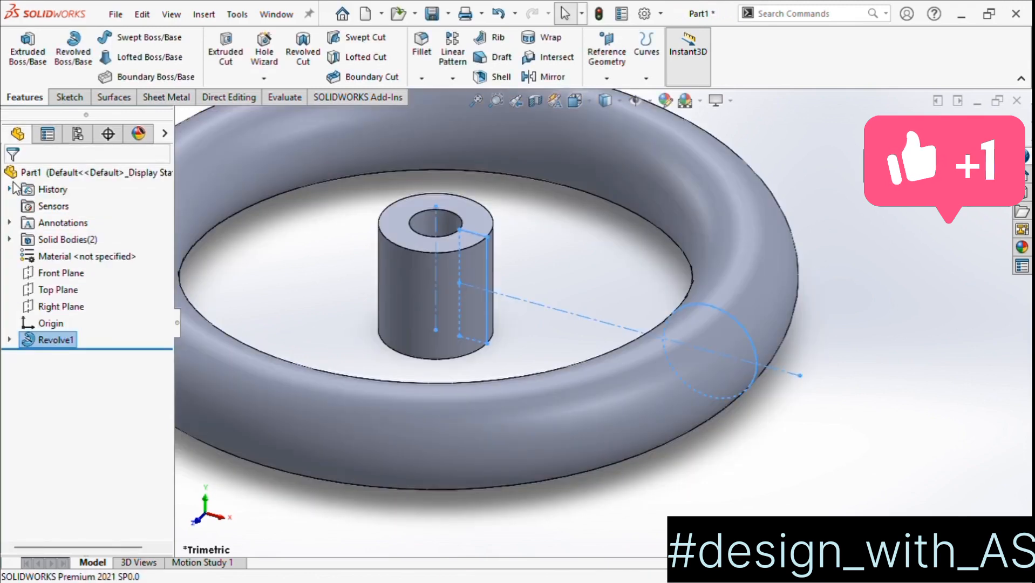
click(64, 292)
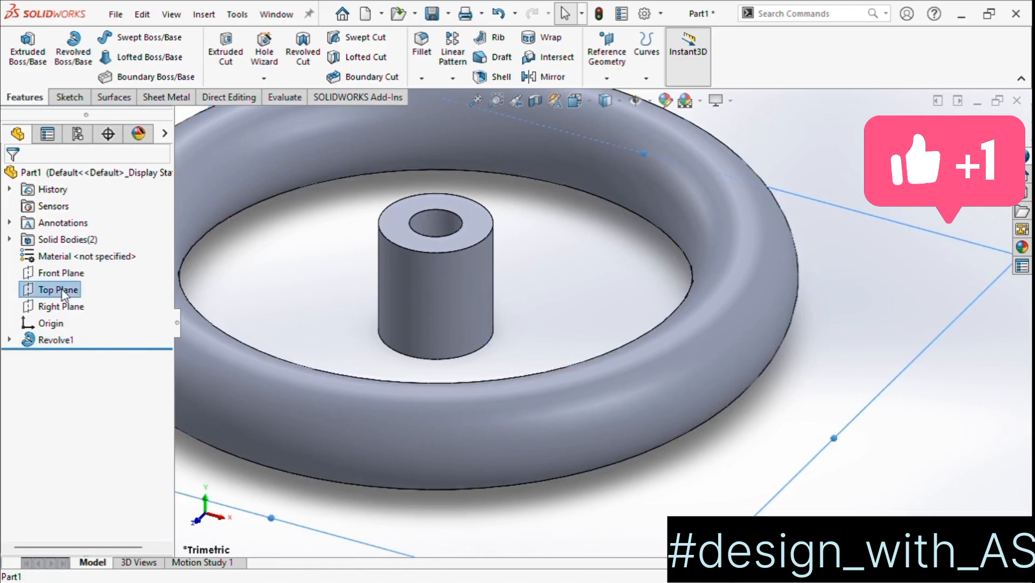
click(89, 270)
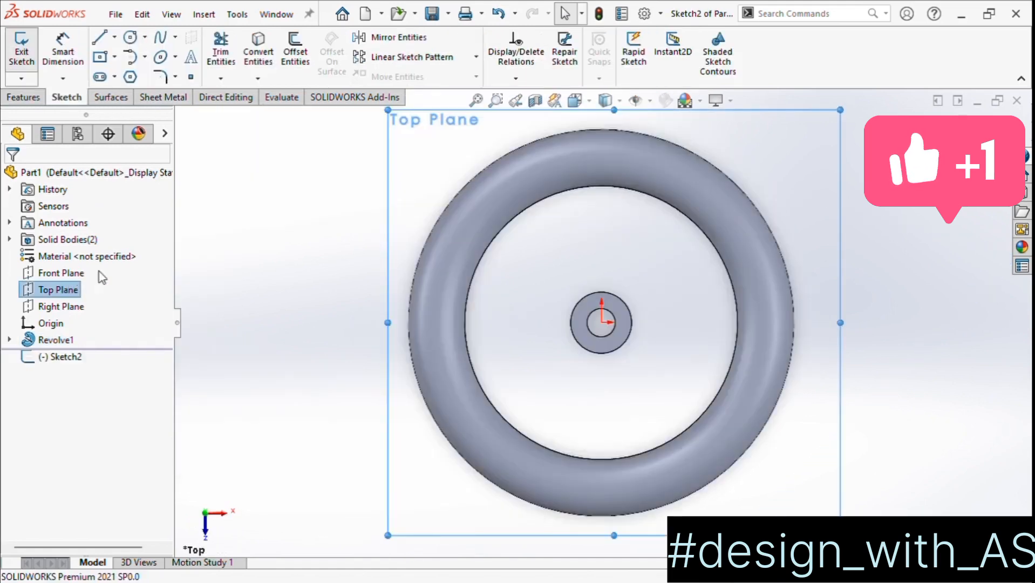
click(129, 77)
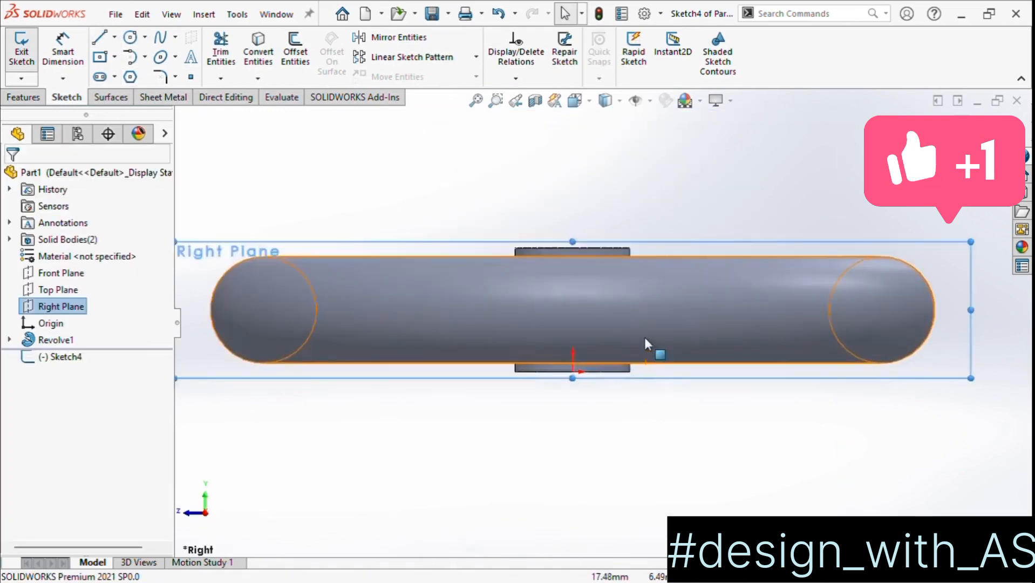
scroll(642, 332, down, 3)
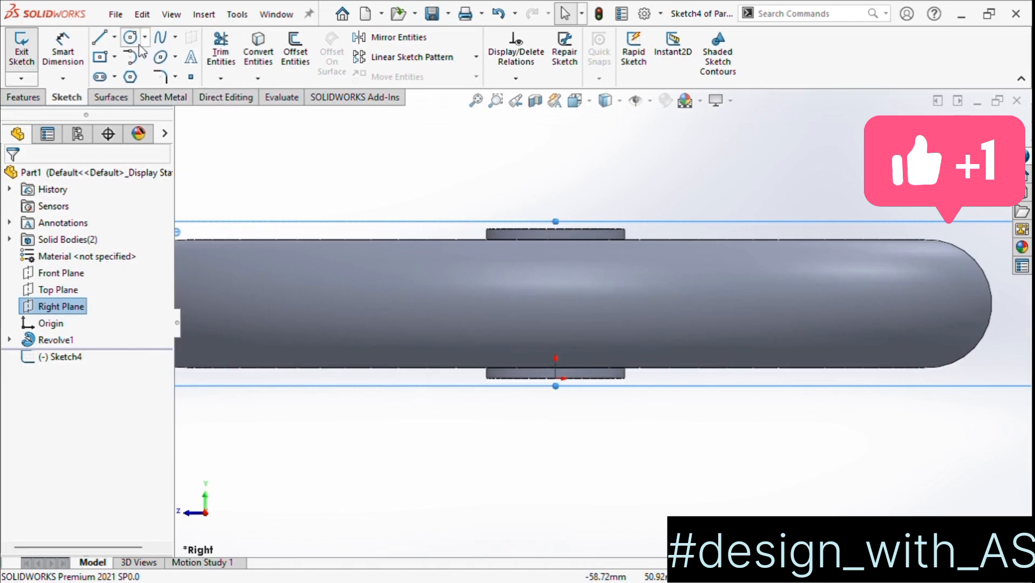
click(352, 177)
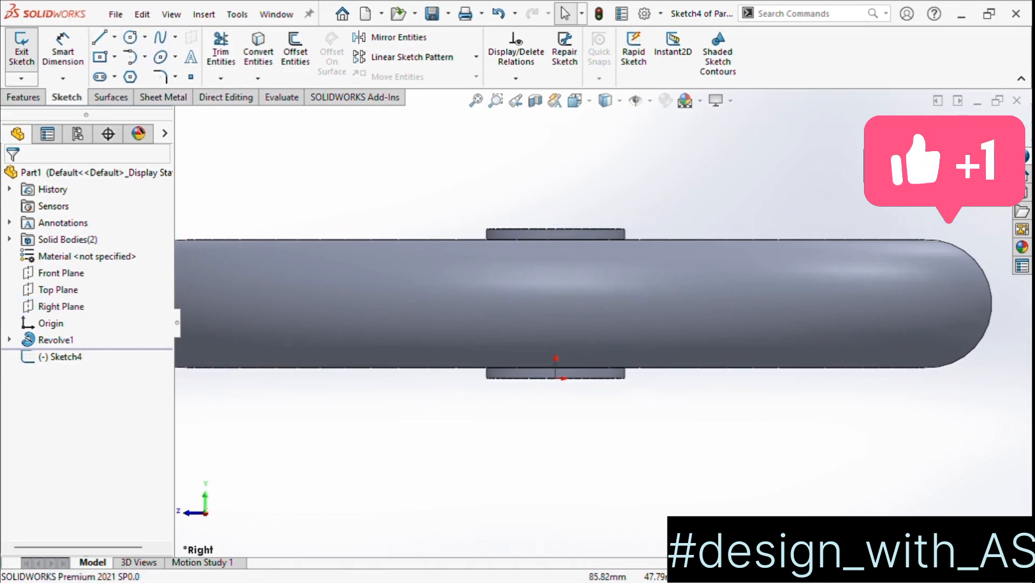
key(ctrl+z)
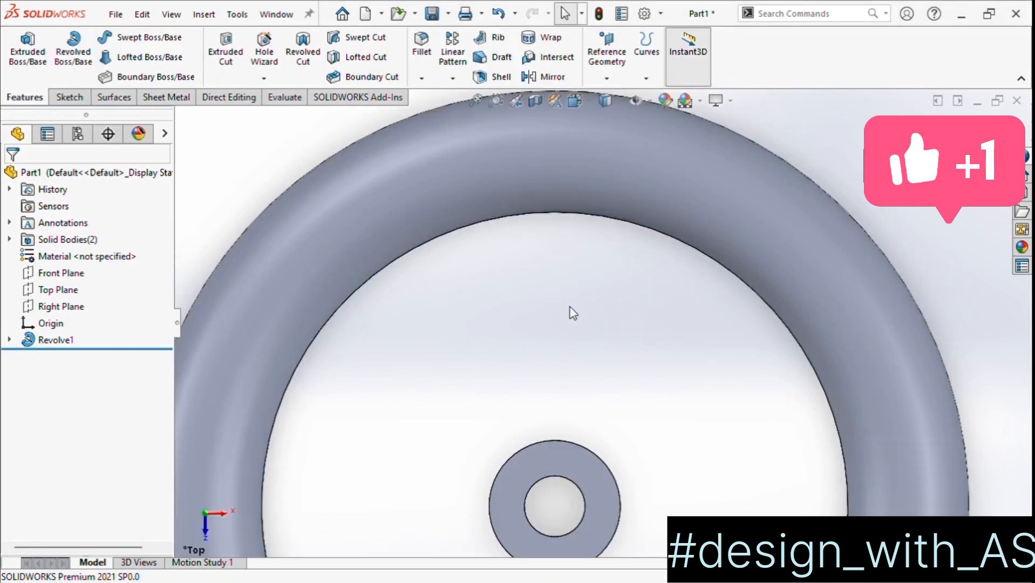
- Apply a section view through the wheel at the Right Plane with a 0 mm offset
click(534, 103)
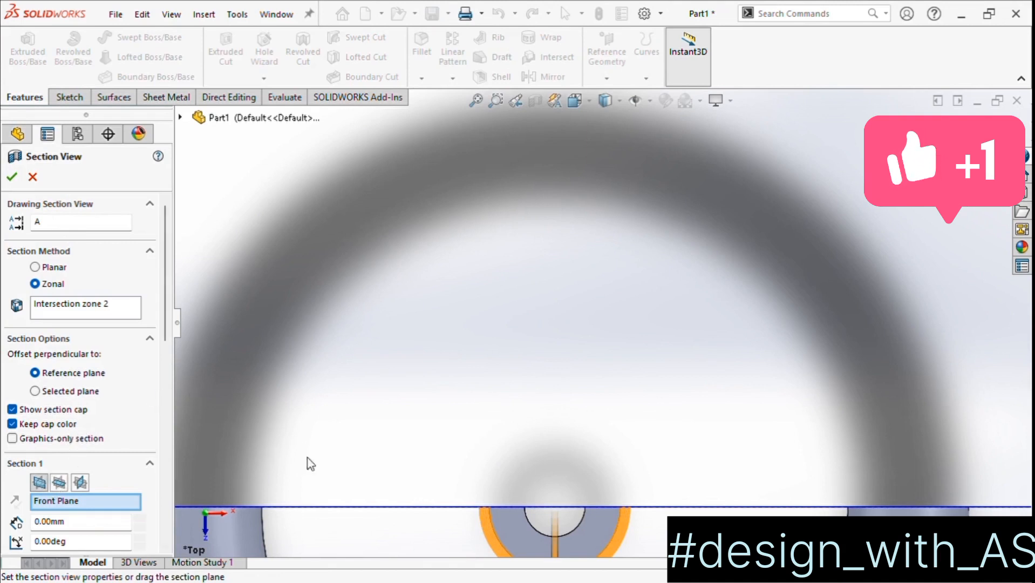
scroll(365, 447, up, 1)
scroll(353, 443, down, 1)
click(39, 486)
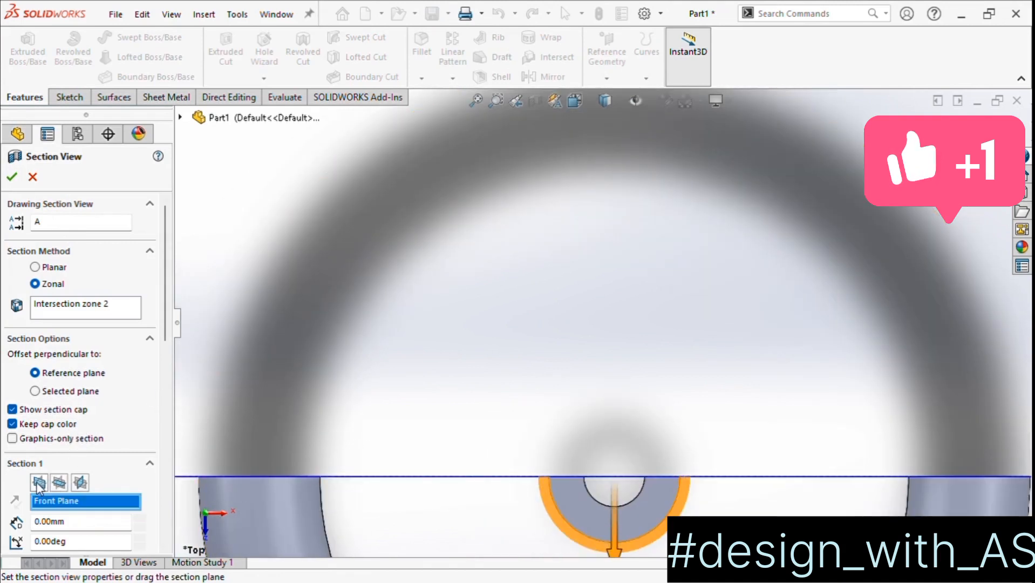
scroll(143, 434, down, 3)
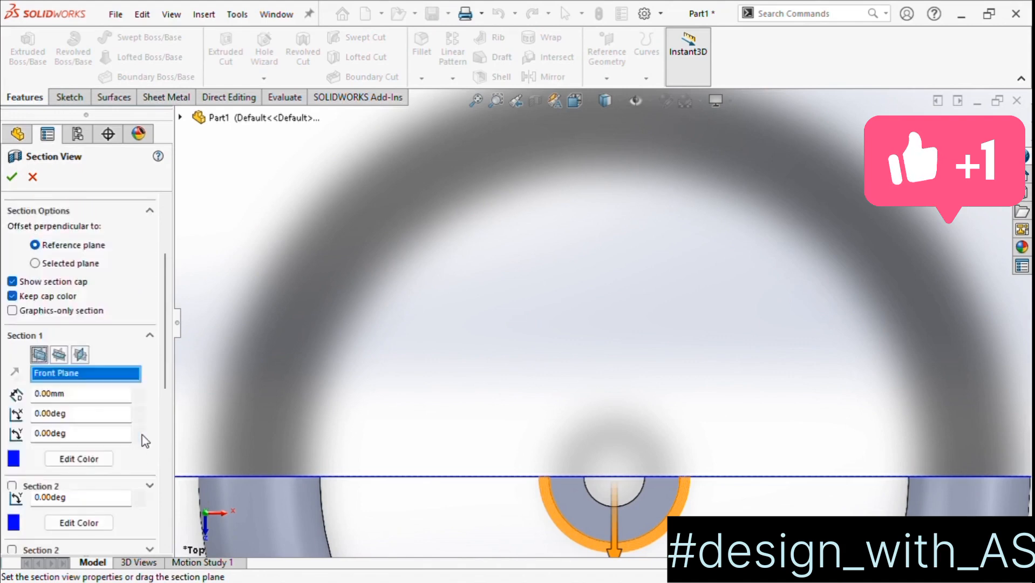
scroll(139, 438, up, 1)
scroll(141, 475, down, 3)
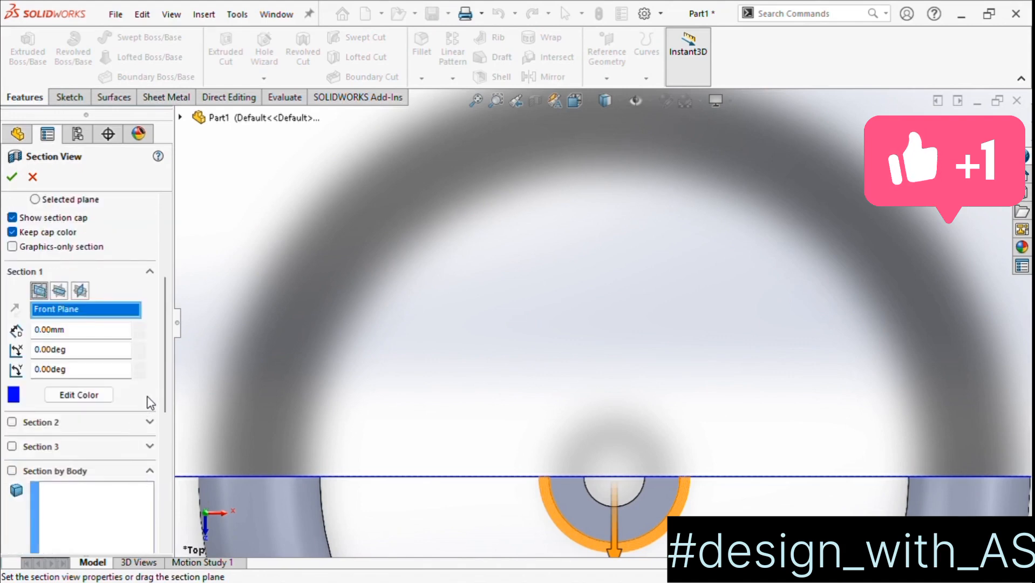
click(59, 290)
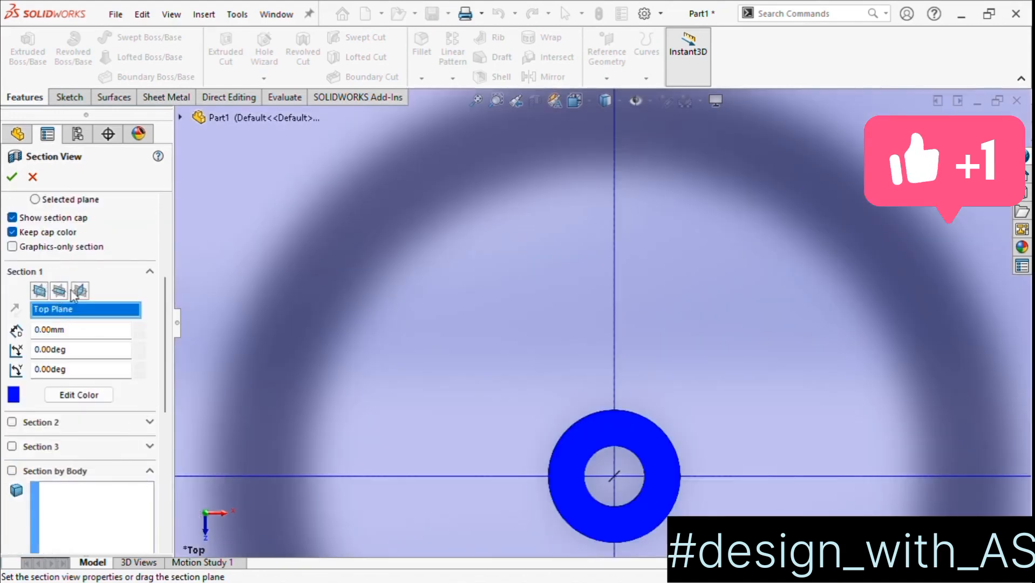
click(80, 290)
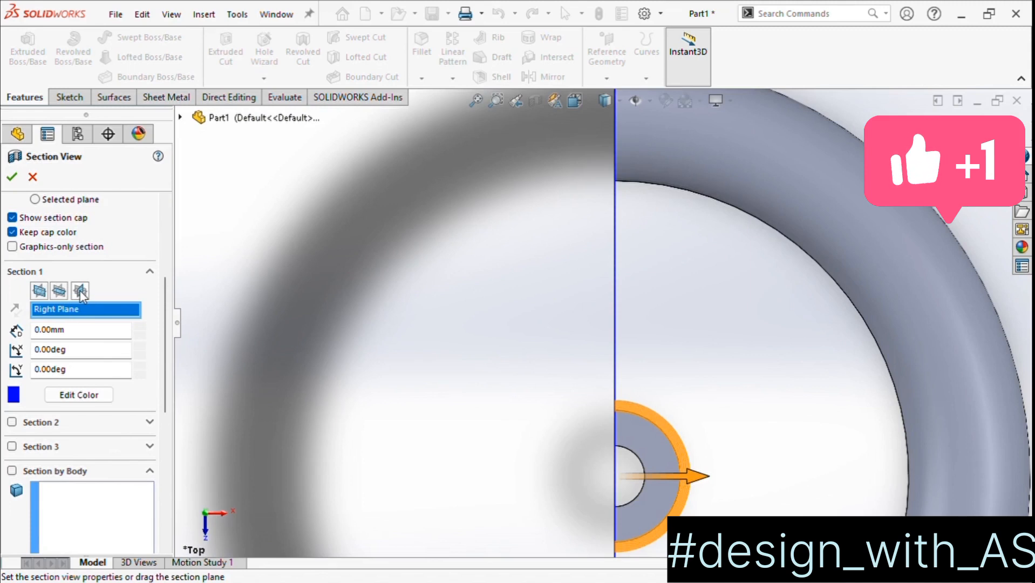
click(12, 177)
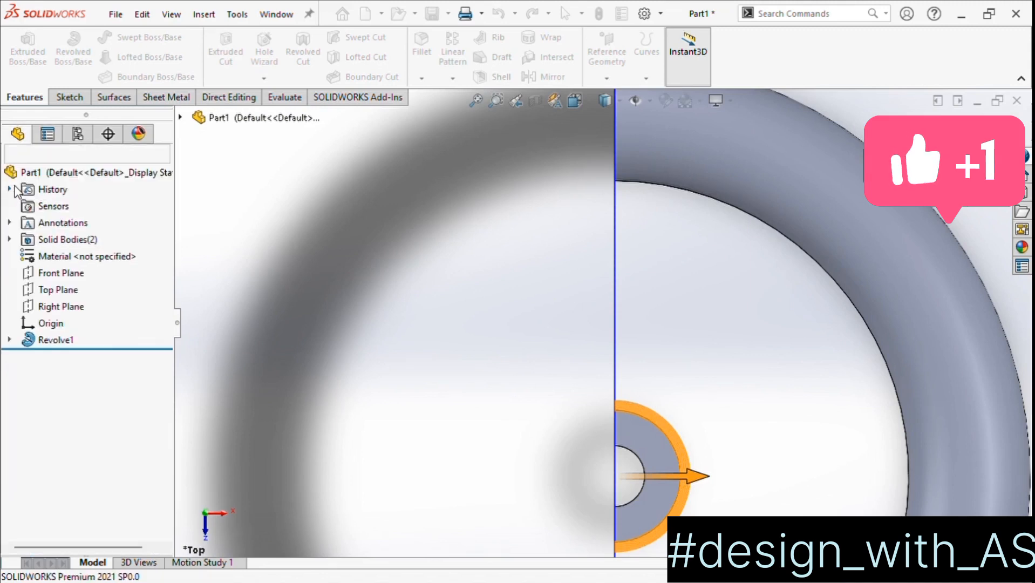
- Start a sketch on the Right Plane and draw a vertical construction line from the origin up past the hub's upper edge
click(75, 306)
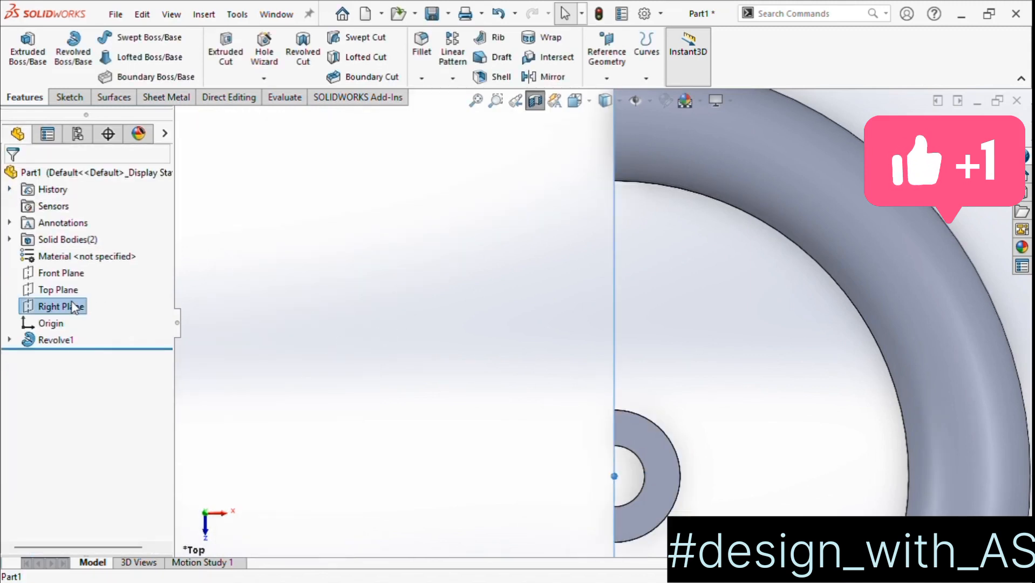
click(89, 284)
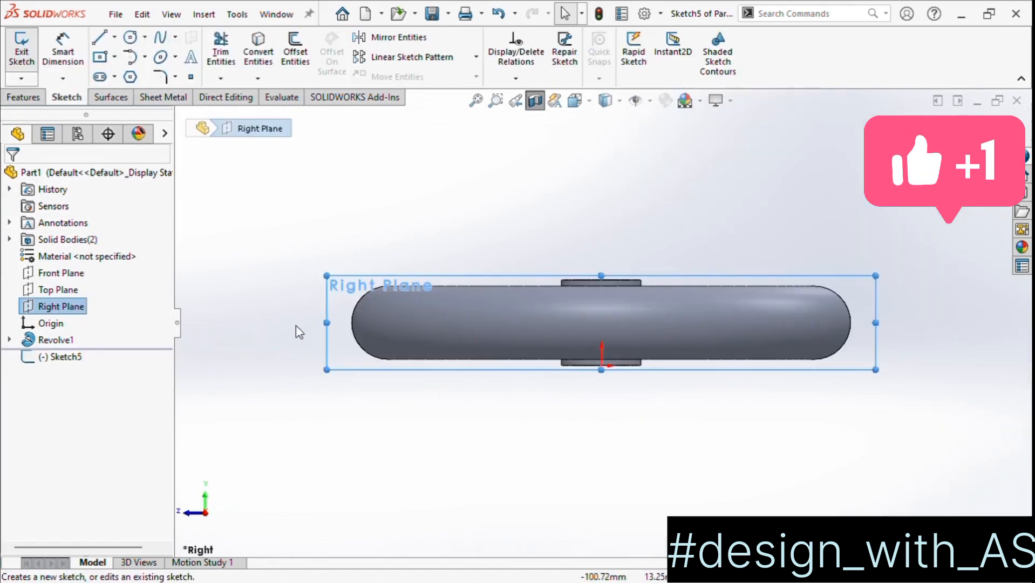
key(ctrl+8)
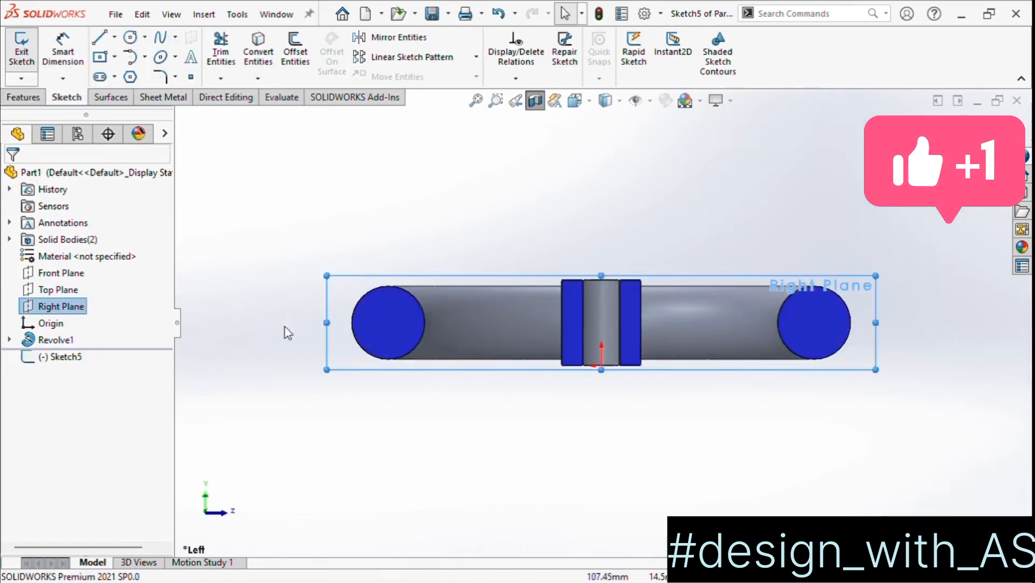
scroll(591, 320, up, 2)
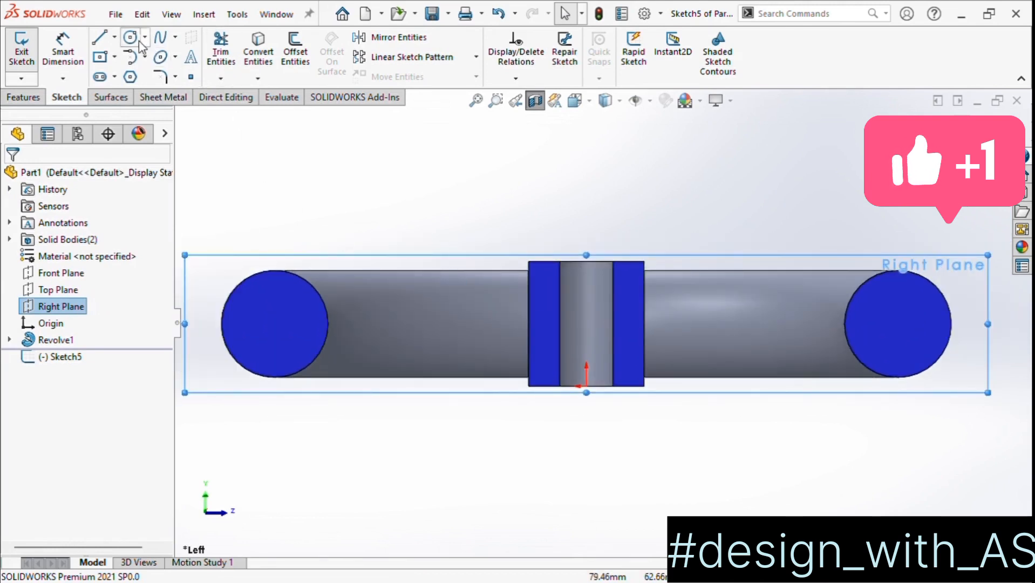
click(132, 77)
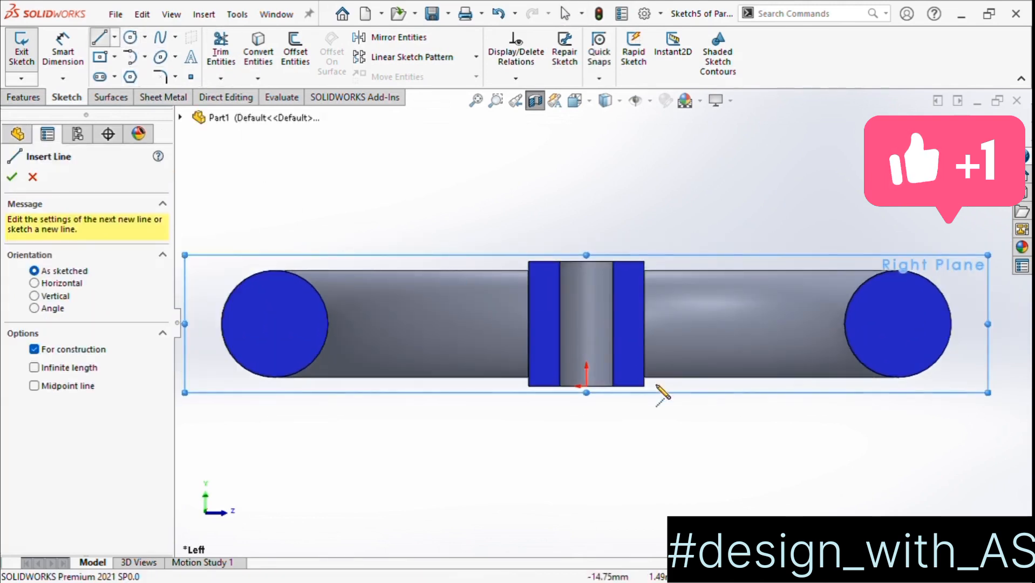
click(587, 385)
click(587, 231)
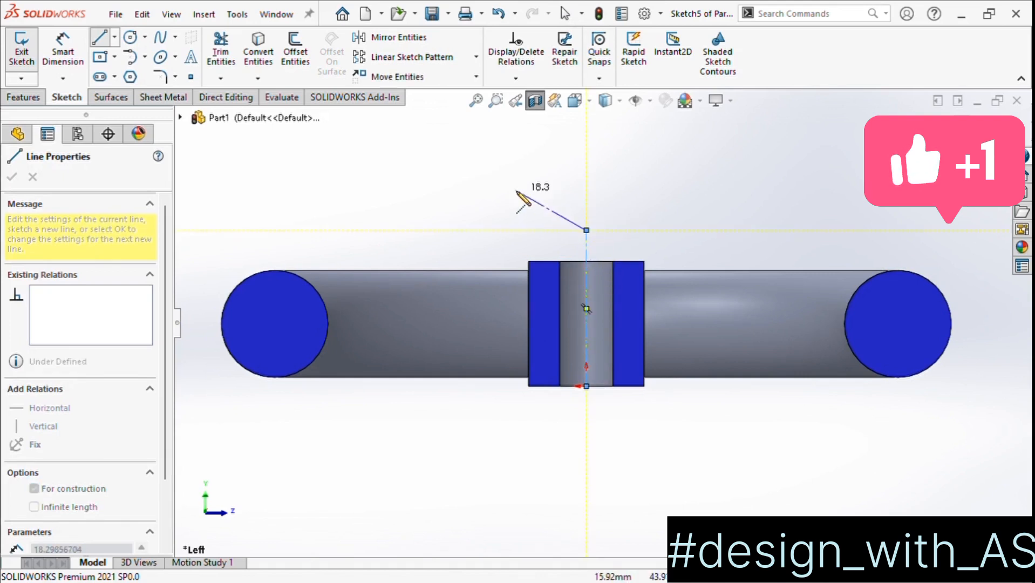
key(Escape)
key(Escape)
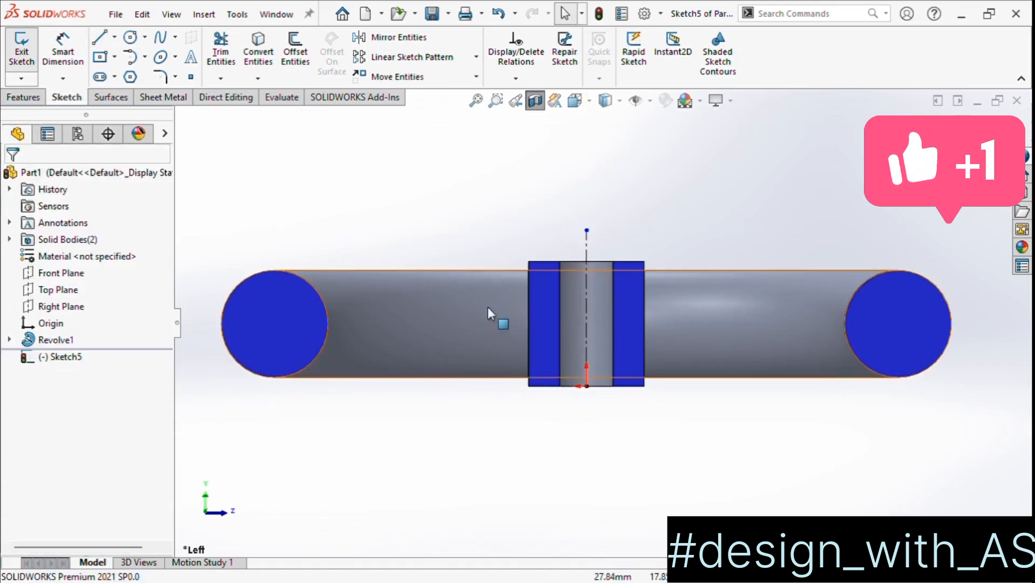
- Shorten the vertical construction line so its upper endpoint sits on the midpoint of the hub bore's upper edge
scroll(631, 335, down, 2)
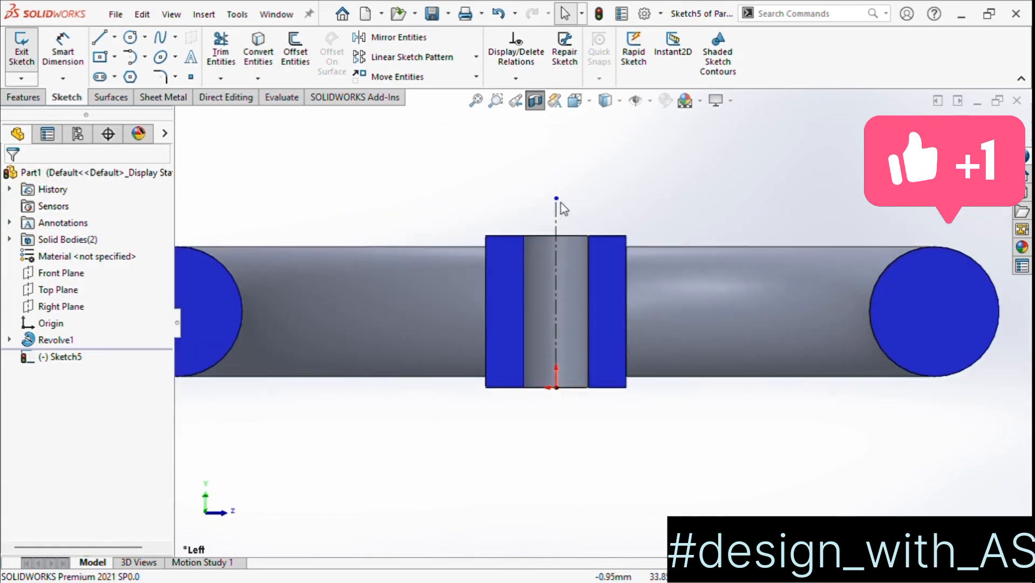
drag(556, 198, 556, 235)
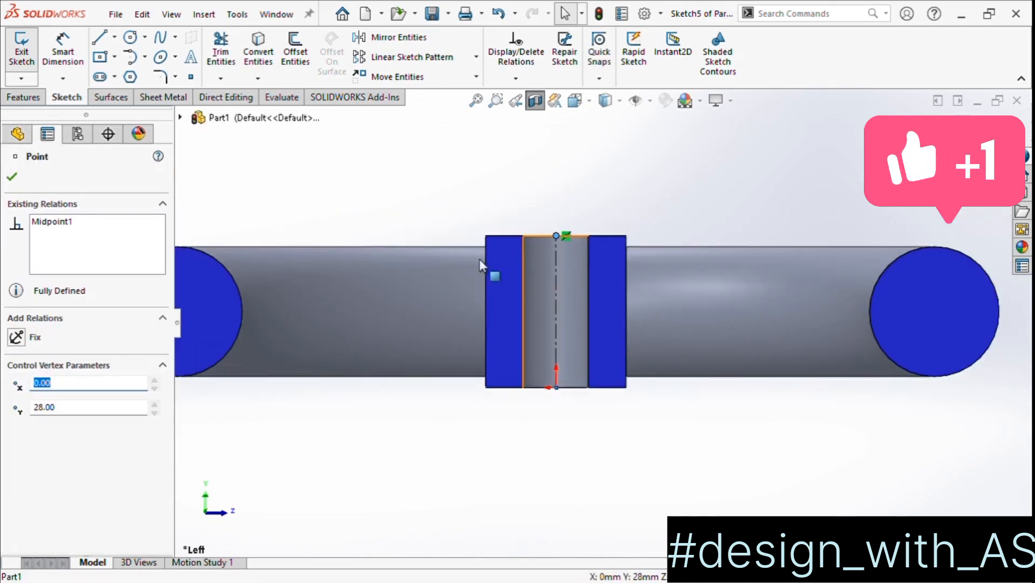
click(13, 178)
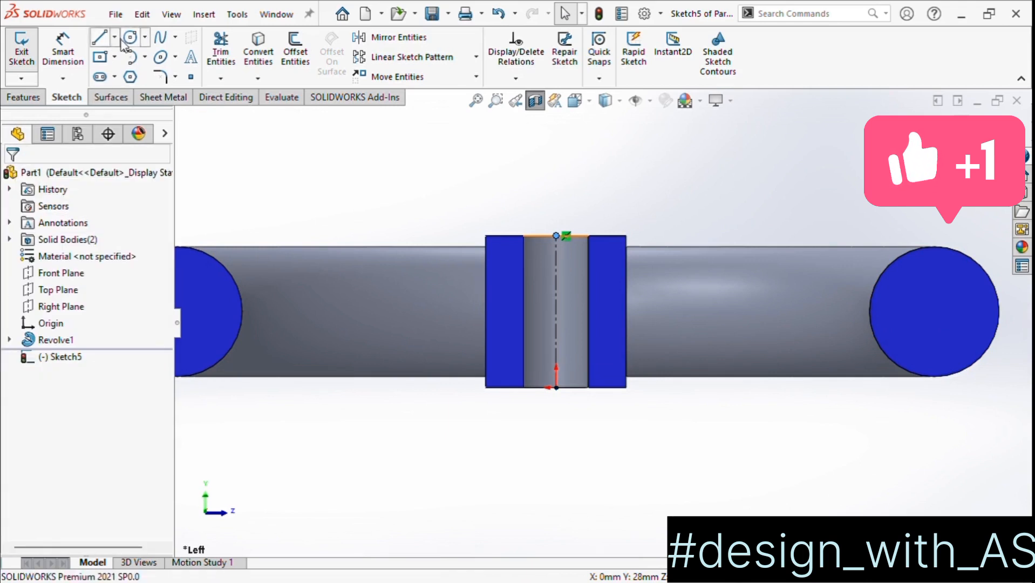
- Sketch a horizontal construction line from the vertical centerline's midpoint through the hub wall into the rim's cut section
click(99, 38)
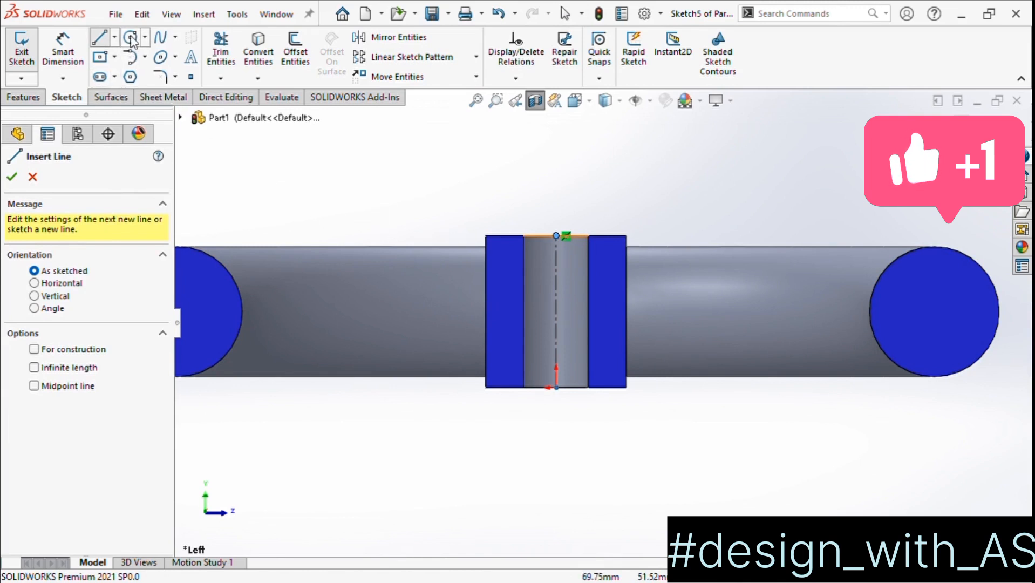
click(105, 57)
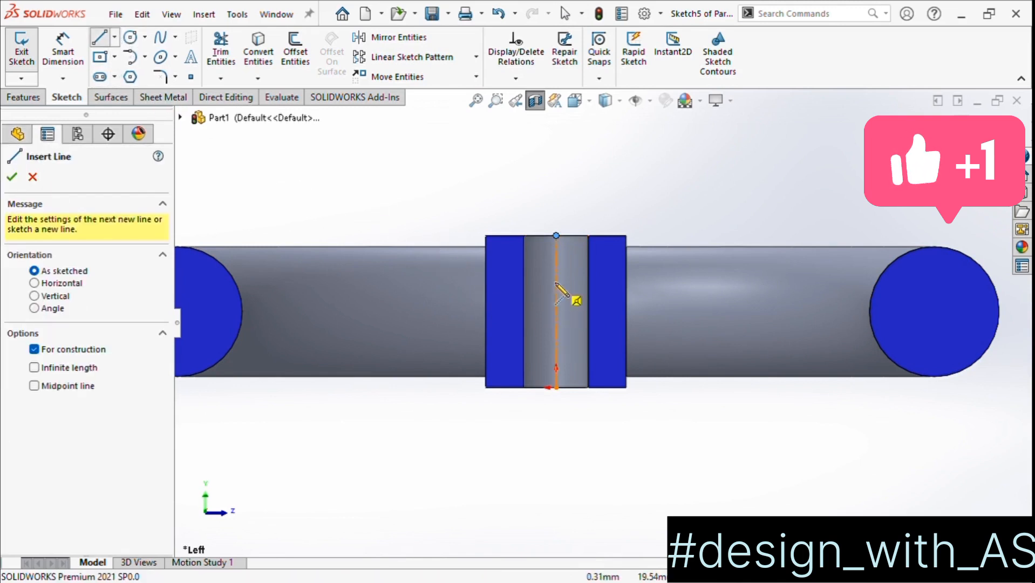
click(556, 311)
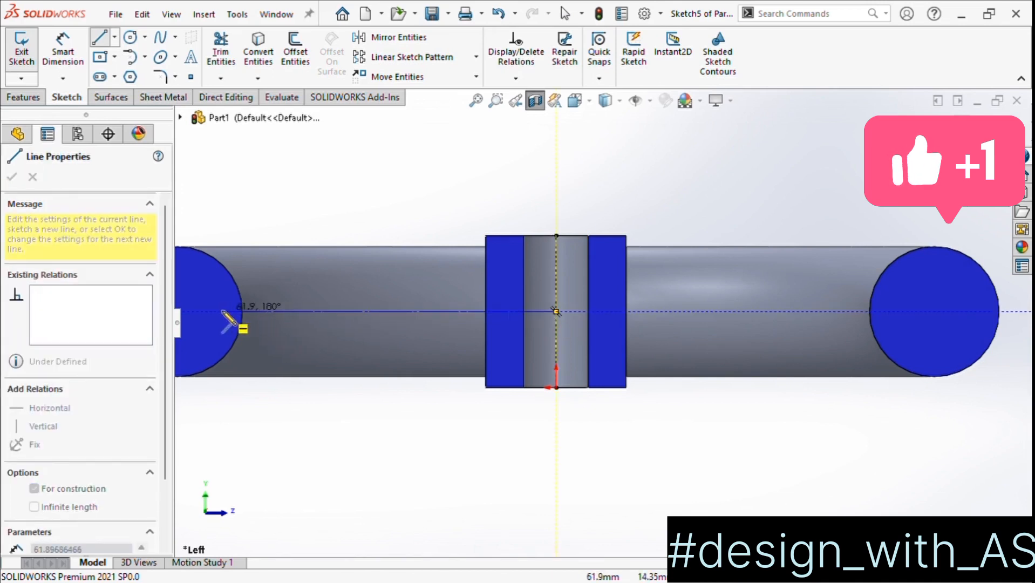
double_click(188, 311)
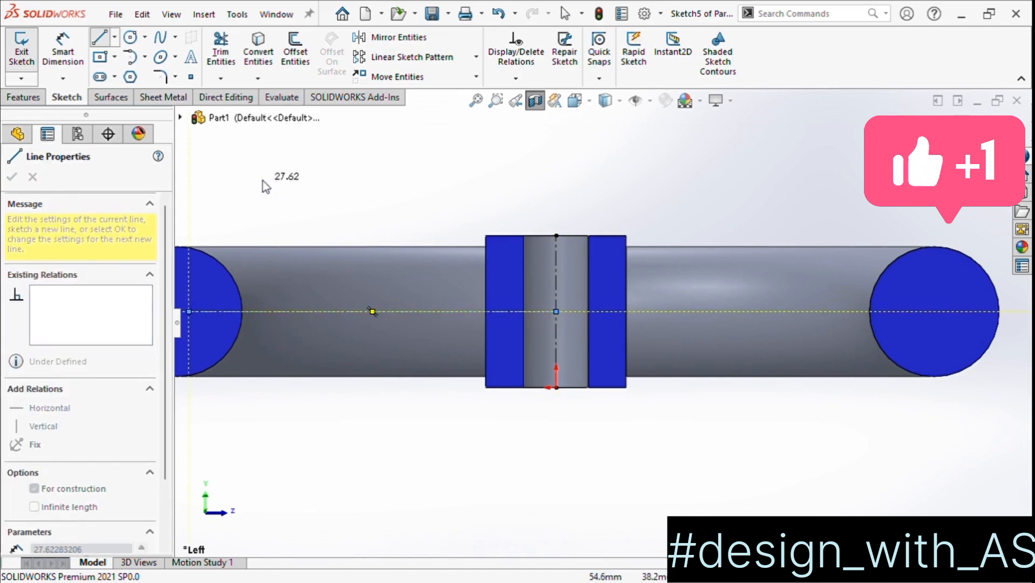
key(Escape)
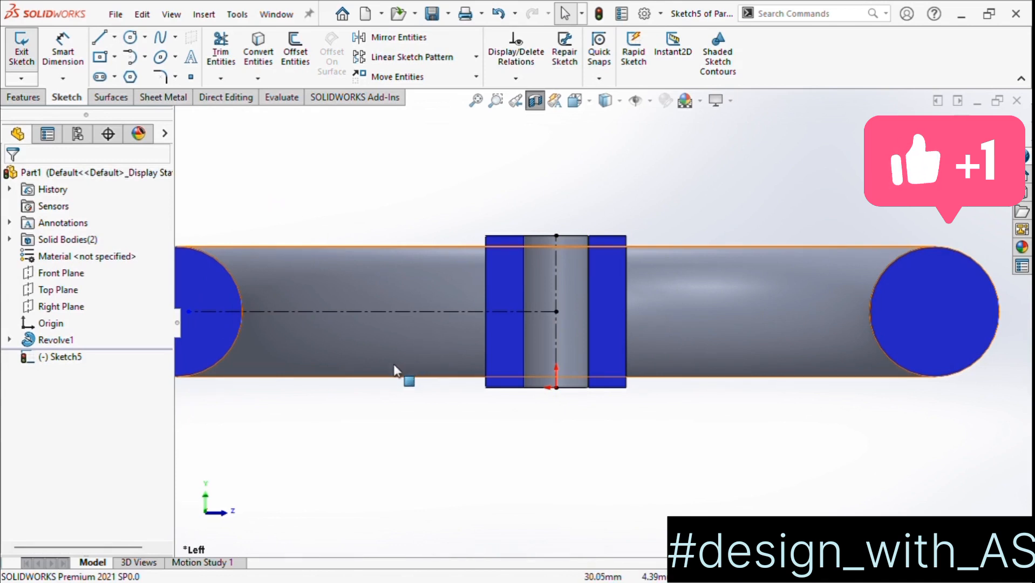
- Sweep a 10 mm diameter circular profile along the horizontal sketch line between hub and rim, and turn off the section view
key(ctrl+b)
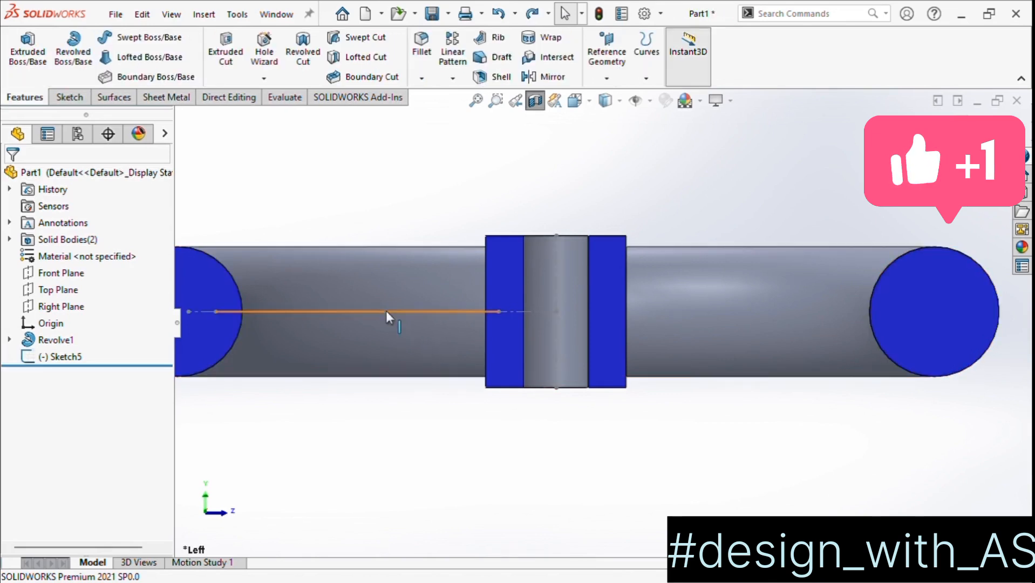
click(147, 44)
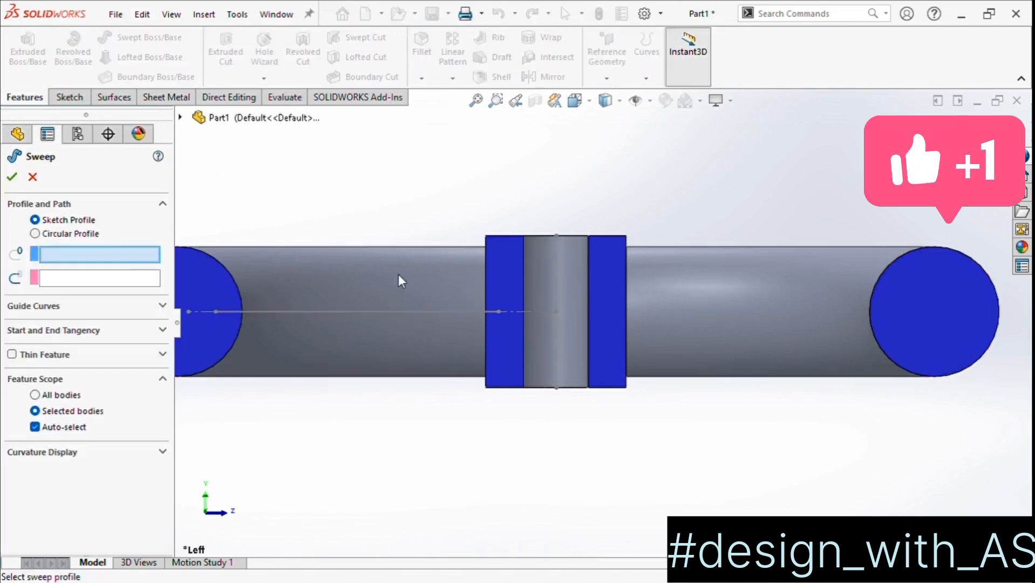
click(417, 316)
click(70, 234)
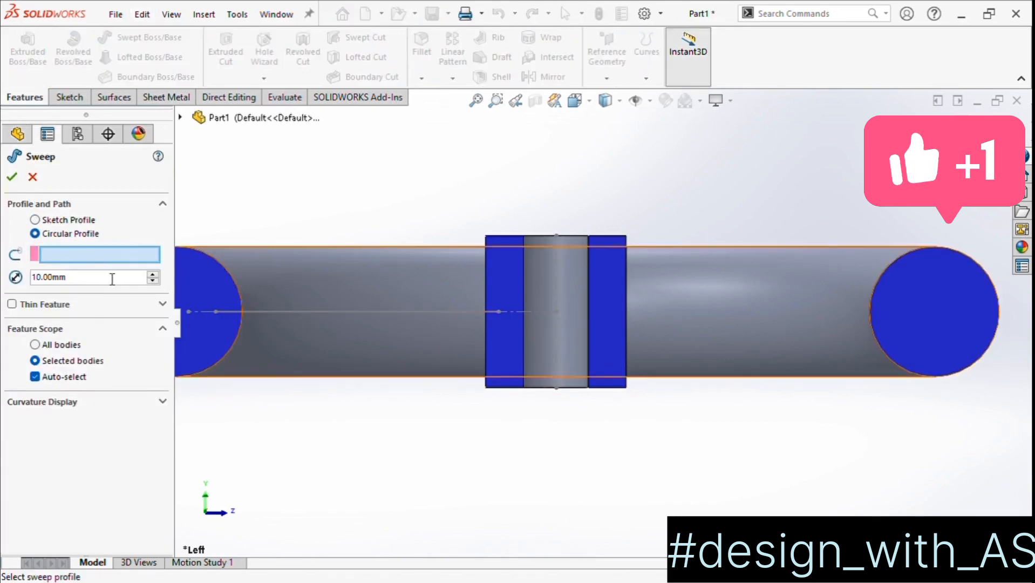
click(314, 312)
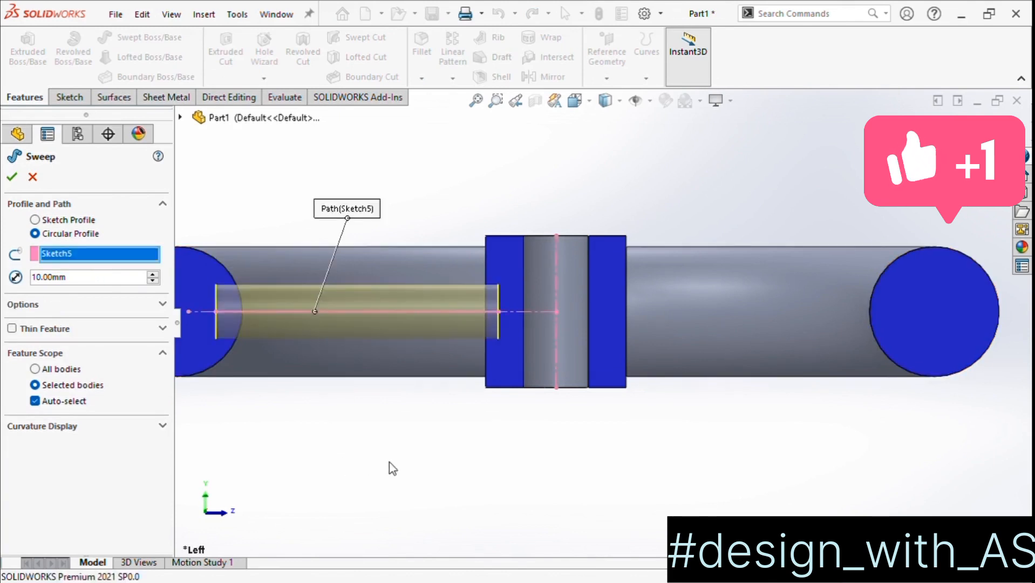
middle_drag(393, 467, 339, 517)
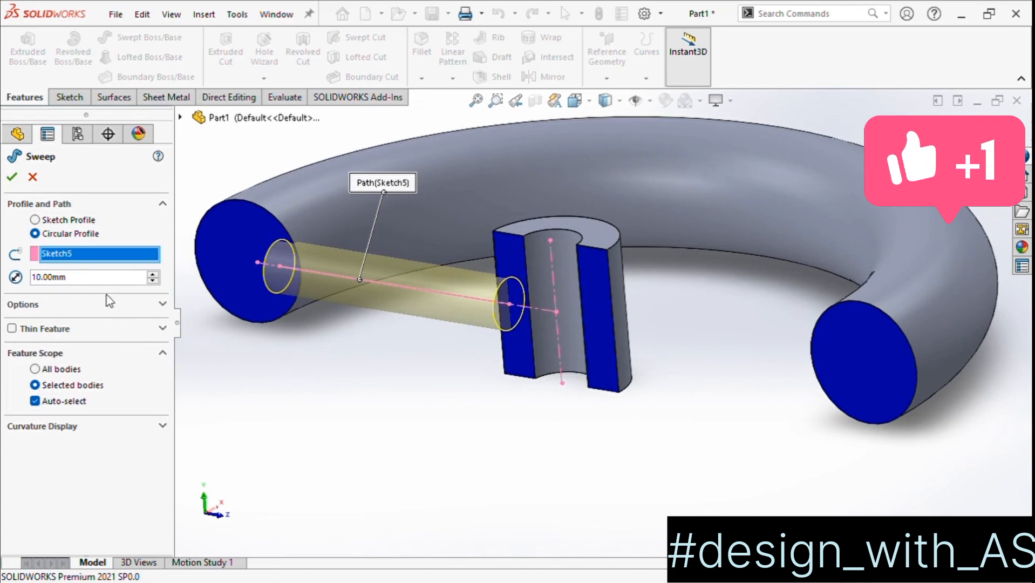
double_click(93, 281)
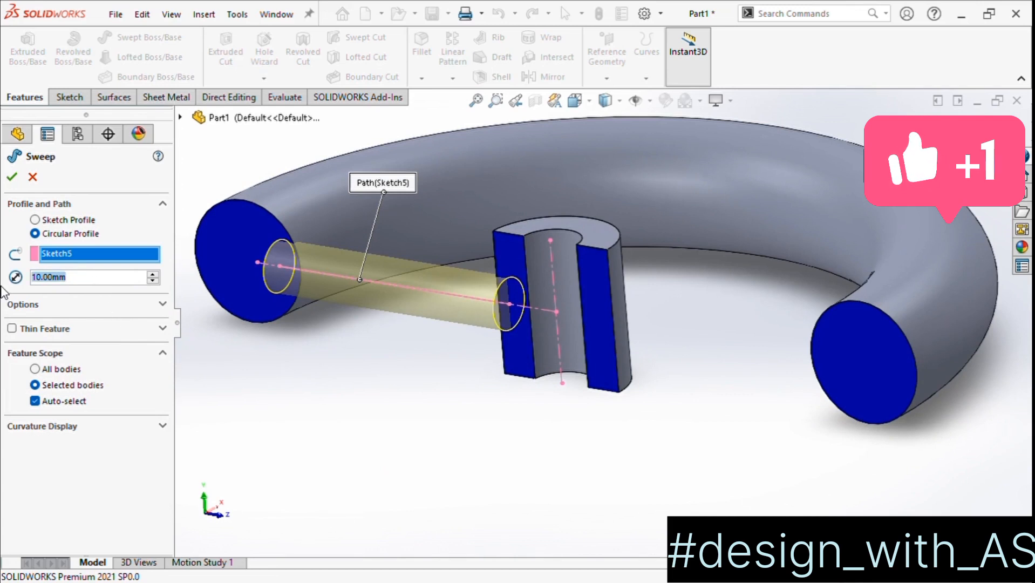
click(11, 177)
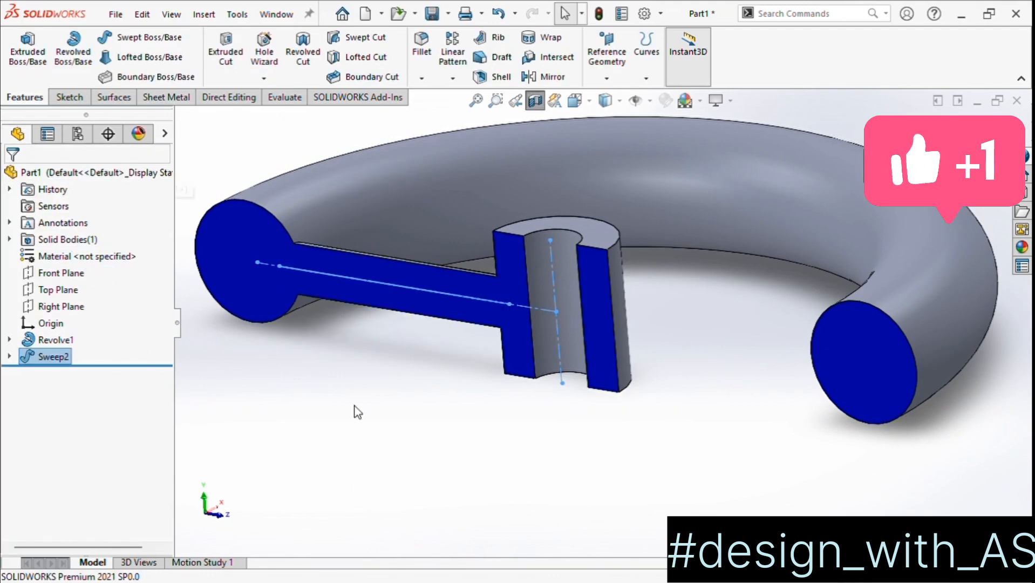
click(535, 101)
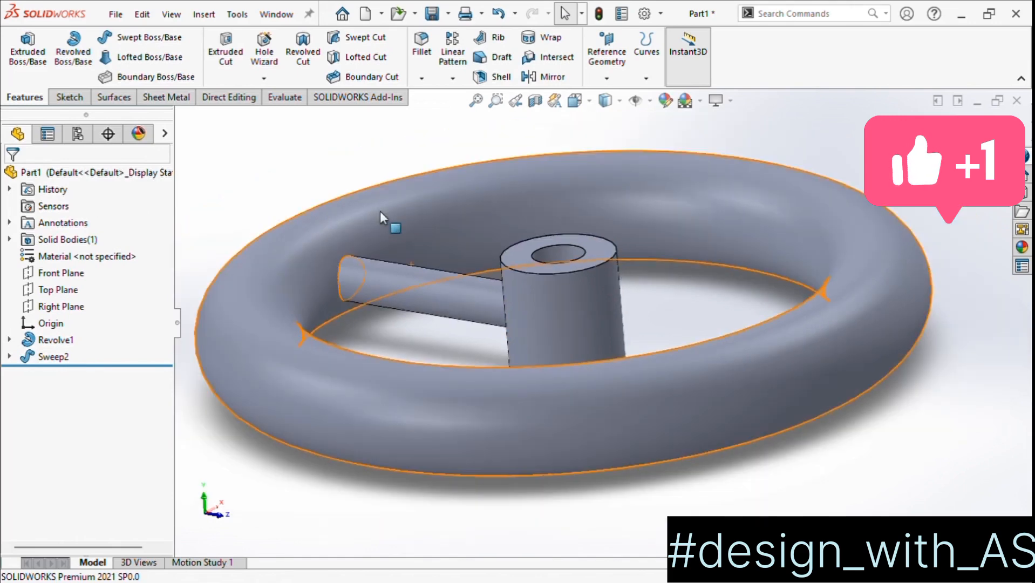
- Circular-pattern the swept spoke around the hub's outer face with 4 equally spaced instances over 360 degrees
mouse_move(380, 211)
middle_down()
mouse_move(364, 150)
mouse_move(390, 194)
middle_up()
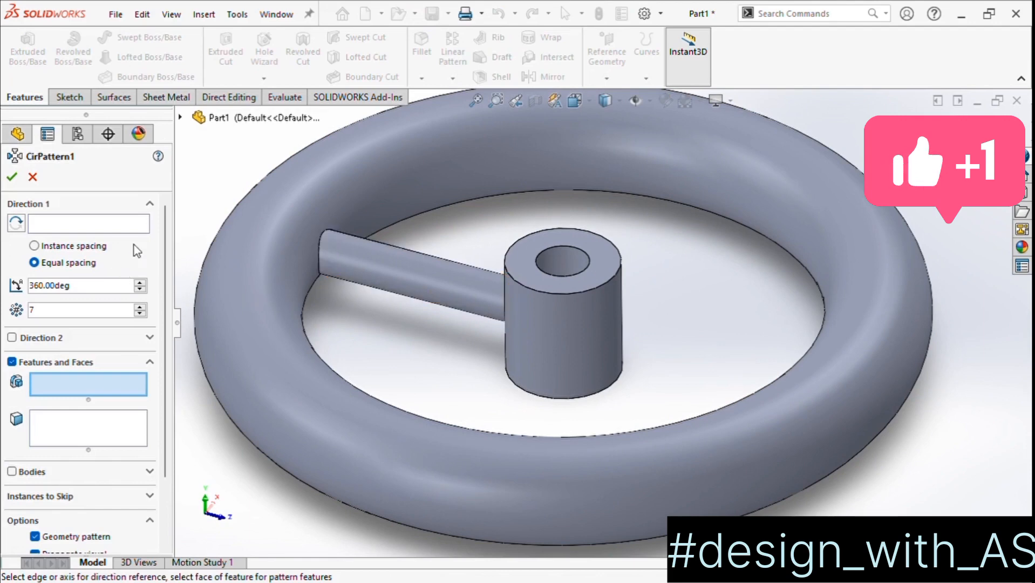
click(454, 284)
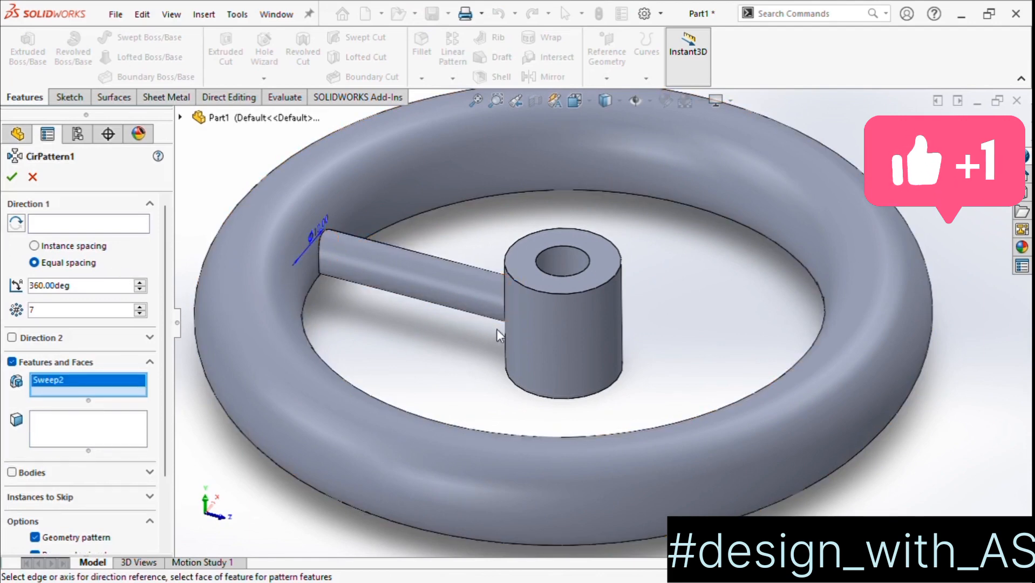
click(575, 328)
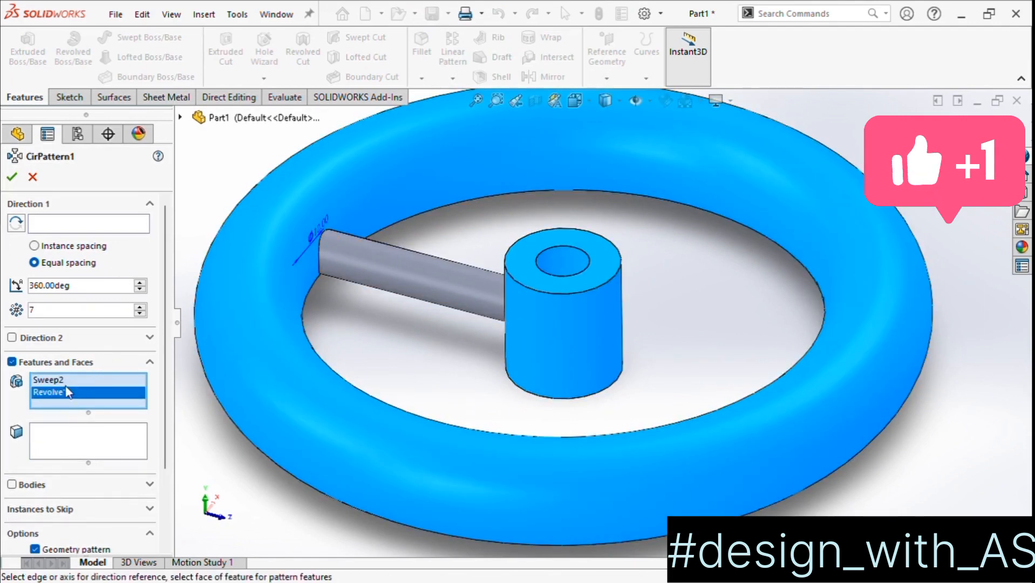
key(Delete)
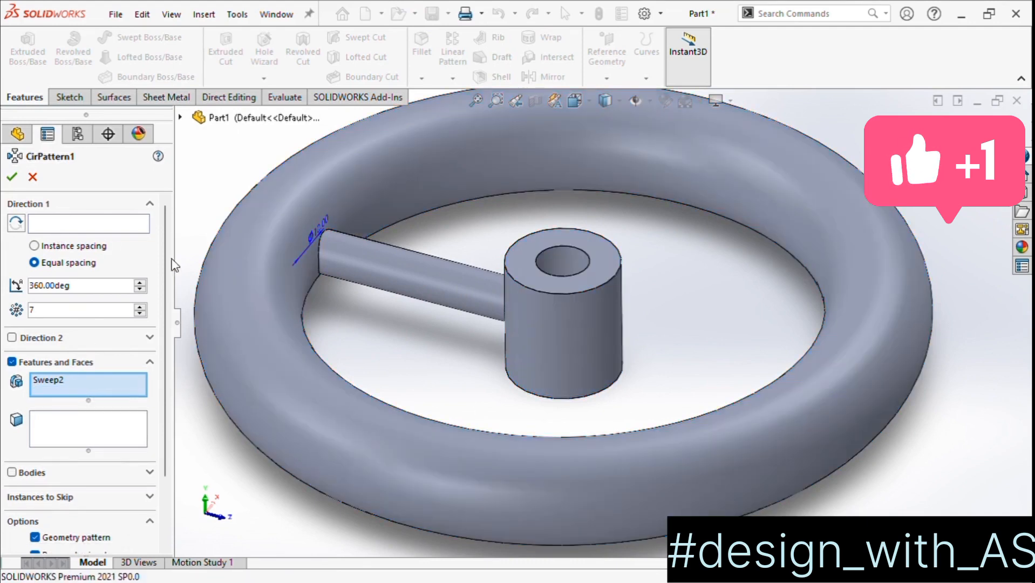
click(89, 224)
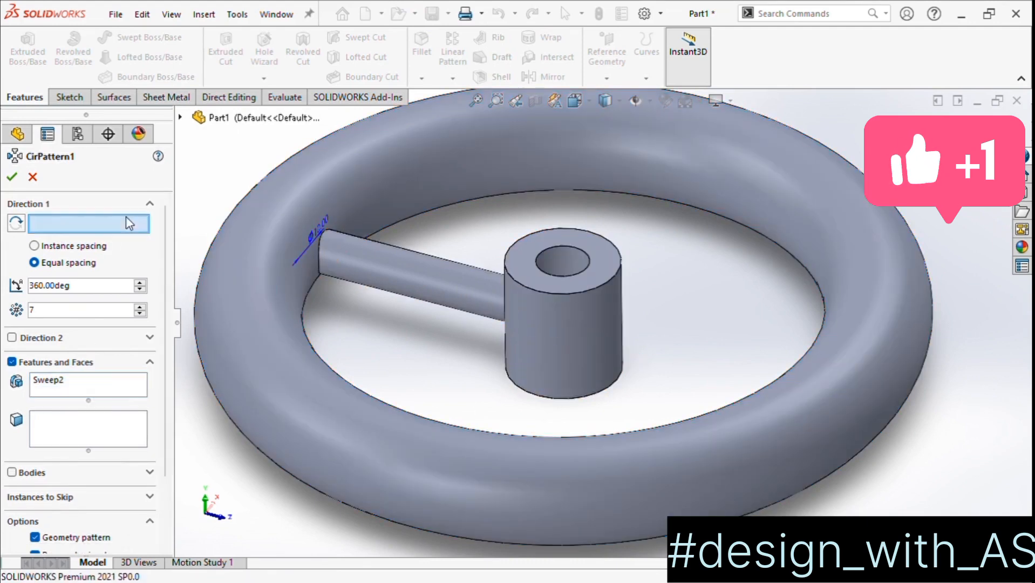
click(572, 341)
drag(59, 315, 5, 315)
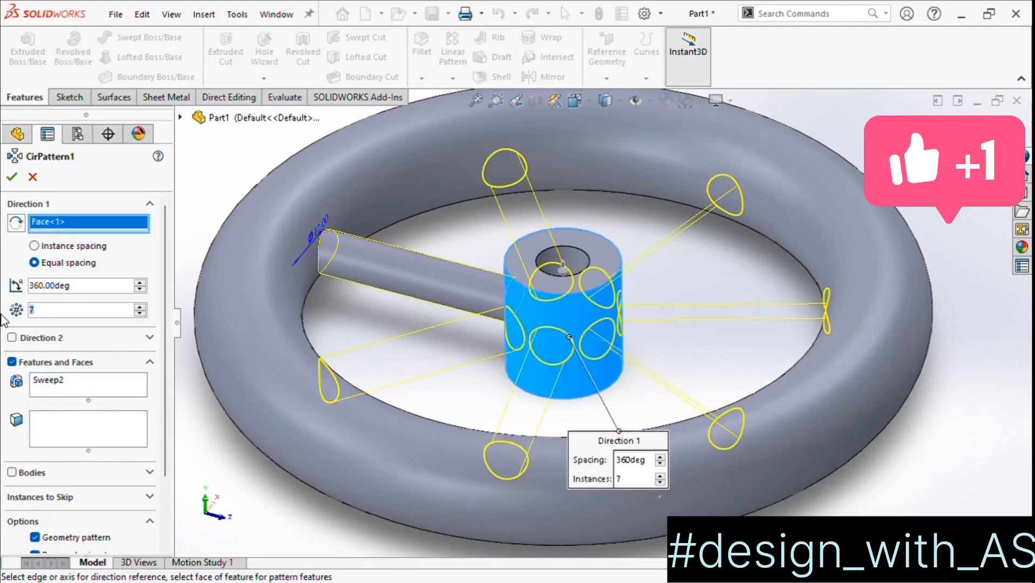
text(4)
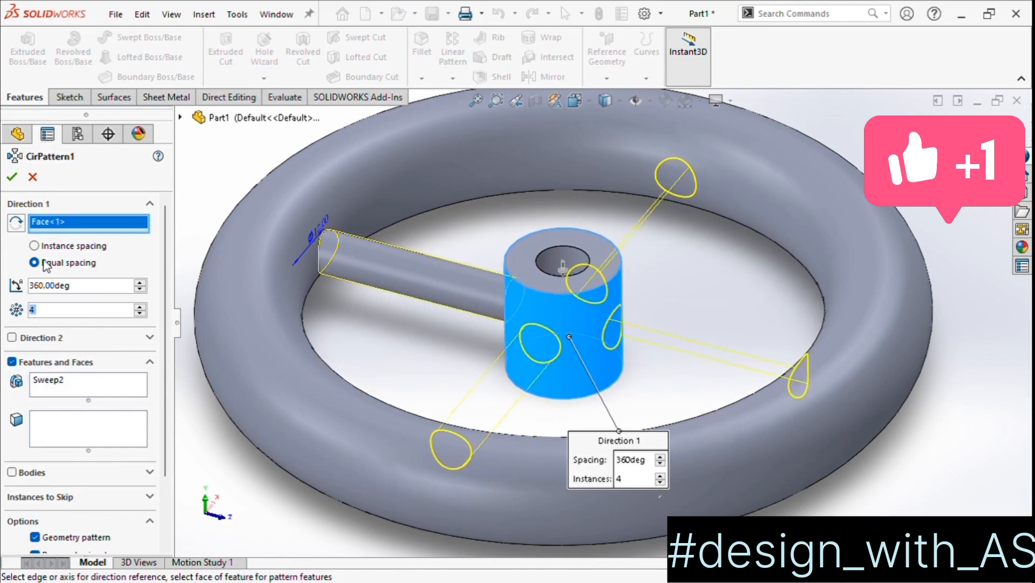
click(12, 177)
- Start a symmetric fillet on the edge where the rear spoke meets the rim, with a radius of 3 mm
mouse_move(518, 330)
middle_down()
mouse_move(347, 411)
mouse_move(314, 457)
mouse_move(340, 362)
mouse_move(388, 426)
mouse_move(294, 388)
mouse_move(265, 471)
middle_up()
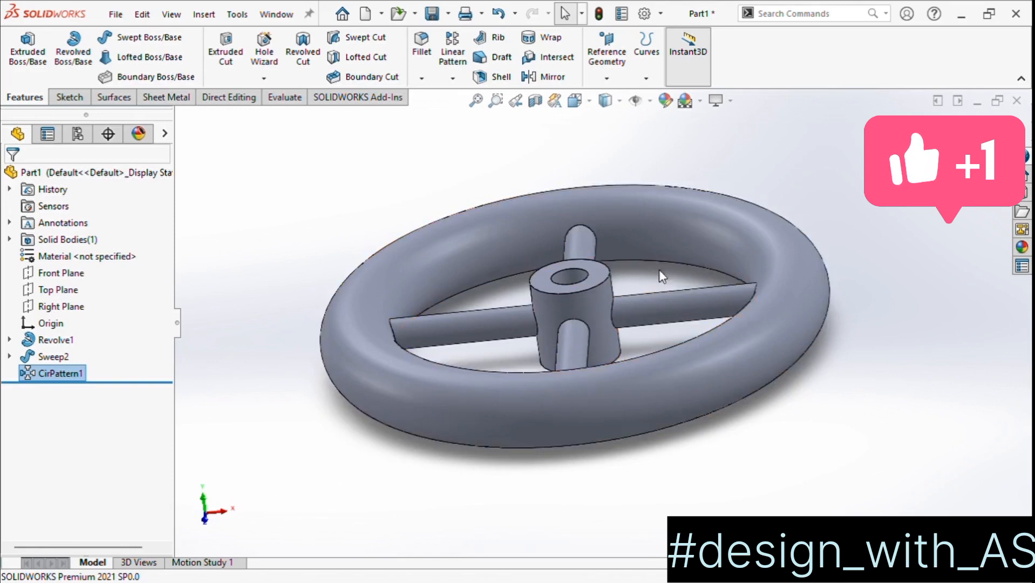
scroll(656, 264, down, 5)
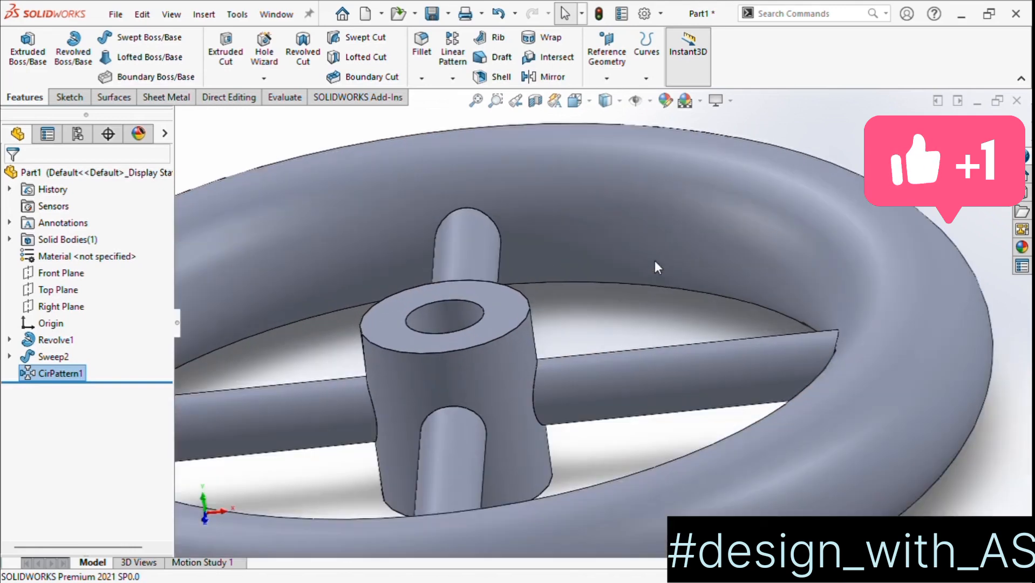
click(421, 48)
click(491, 218)
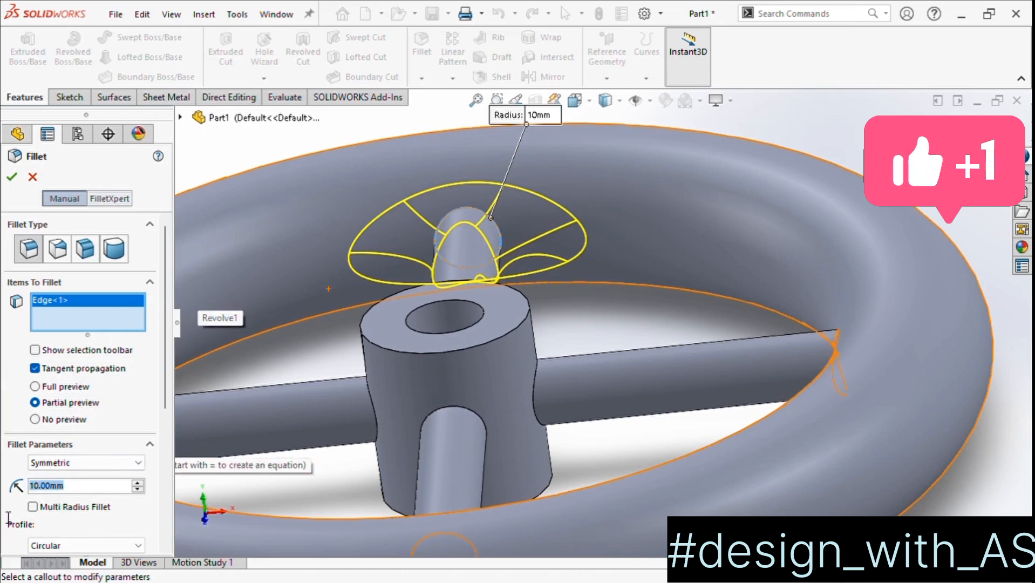
text(5)
key(Return)
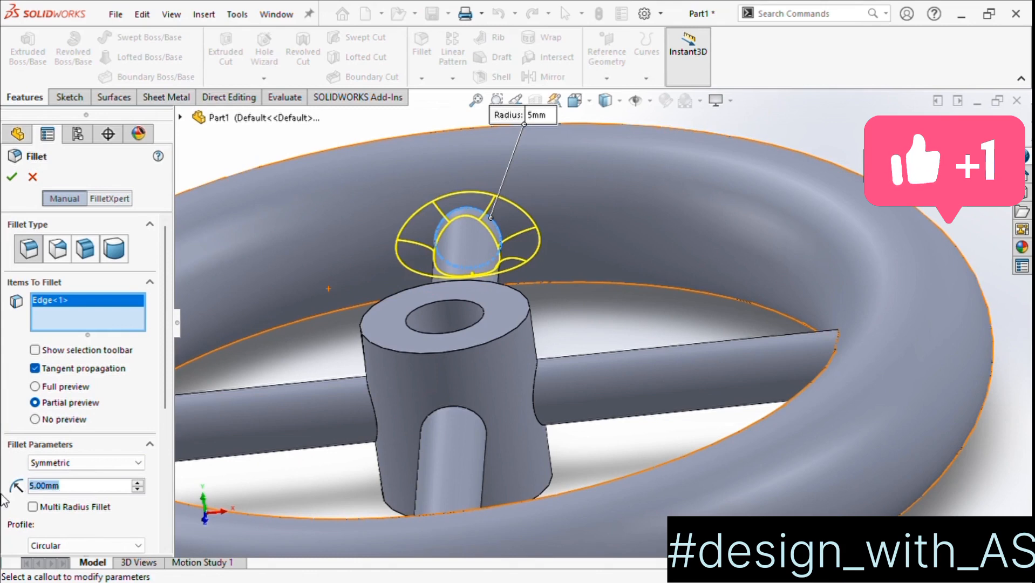
text(3)
key(Return)
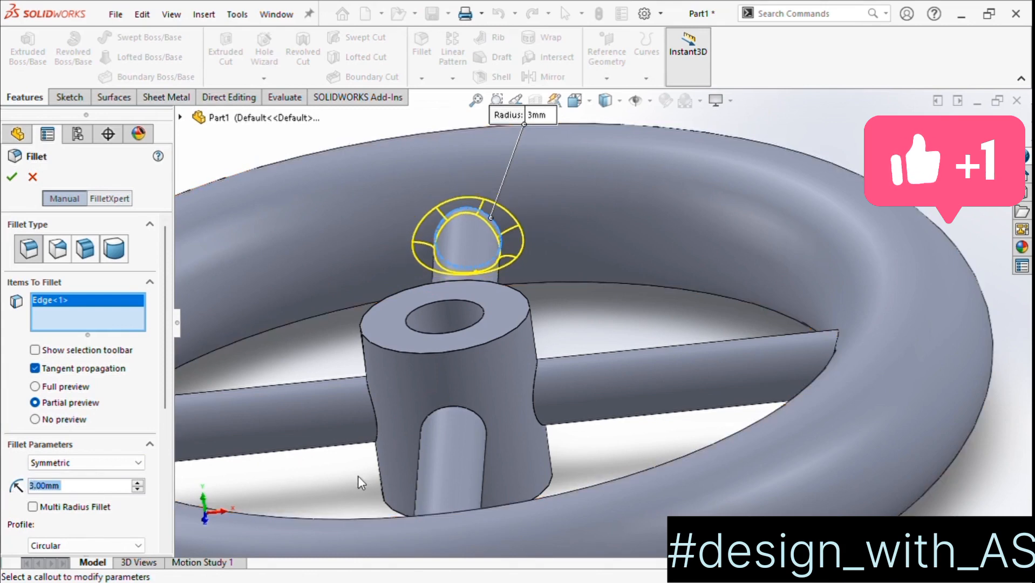
- Add the rim-end edges of the other three spokes to the fillet selection
scroll(539, 377, up, 5)
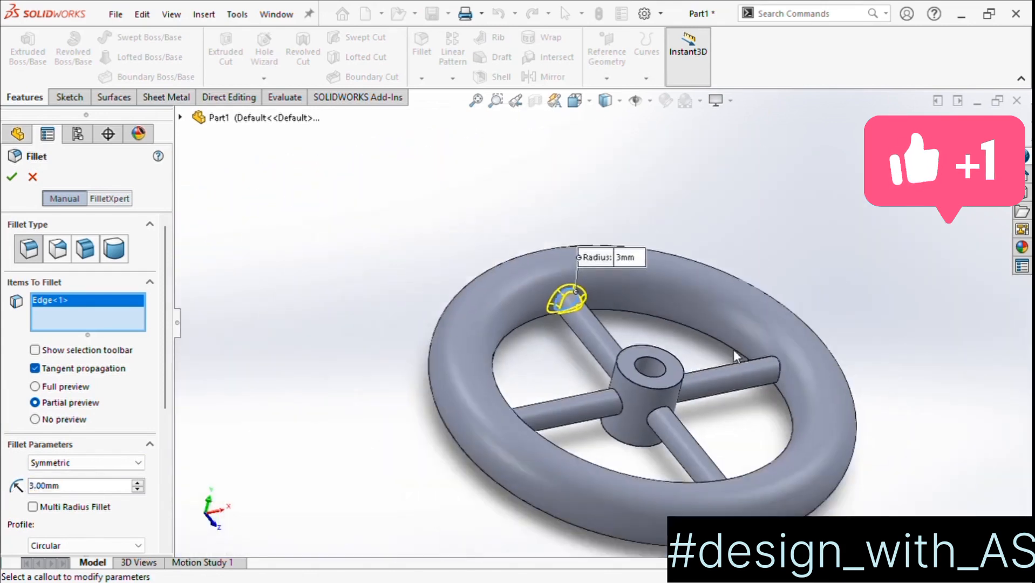
scroll(756, 359, down, 3)
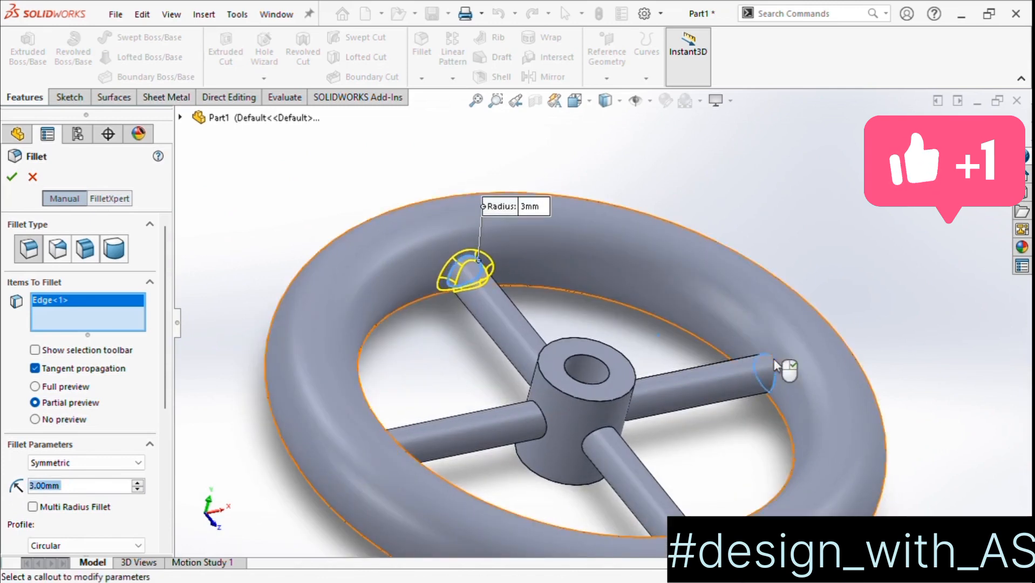
click(773, 360)
middle_drag(700, 446, 655, 483)
click(517, 427)
click(655, 475)
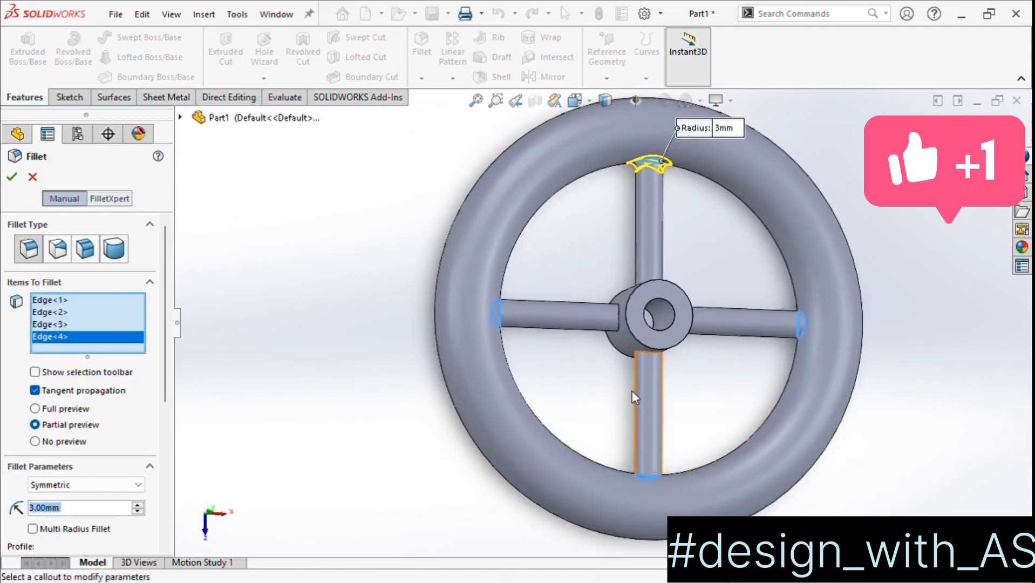
- Add the four edges where the spokes meet the hub to the selection and apply the 3 mm fillet
scroll(623, 322, down, 3)
scroll(620, 324, down, 2)
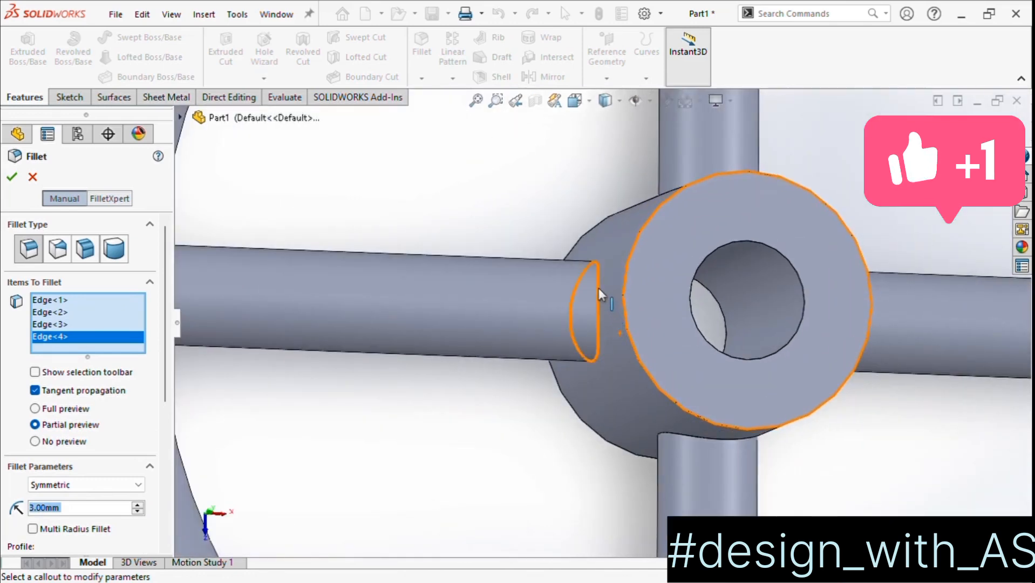
click(598, 289)
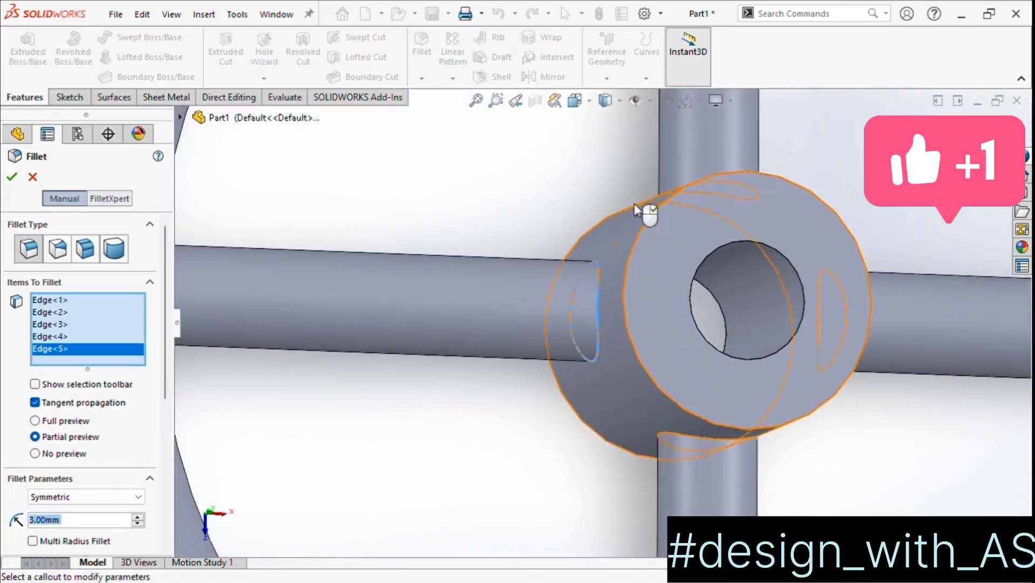
click(681, 434)
scroll(871, 456, up, 2)
middle_drag(881, 457, 841, 367)
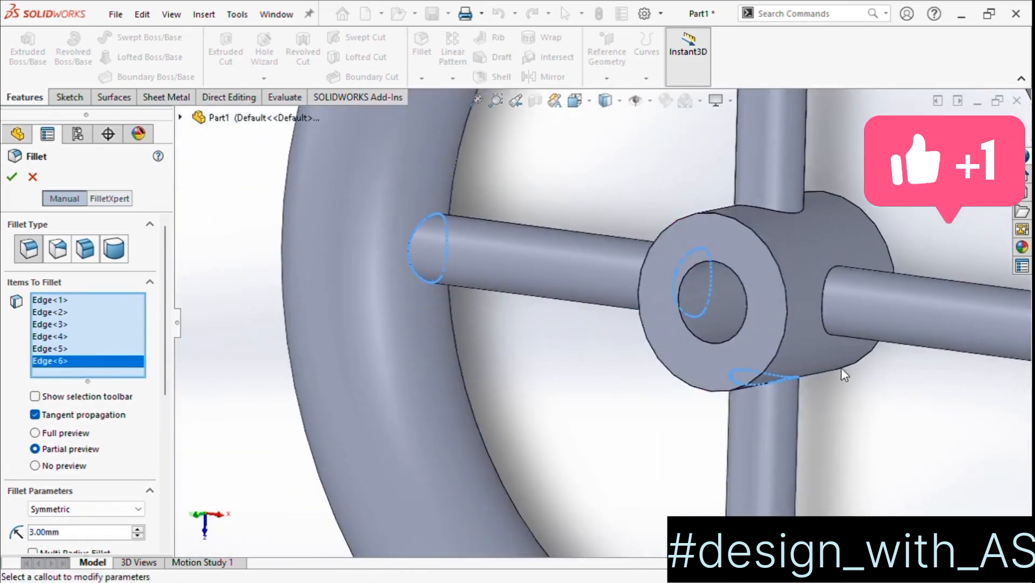
click(822, 298)
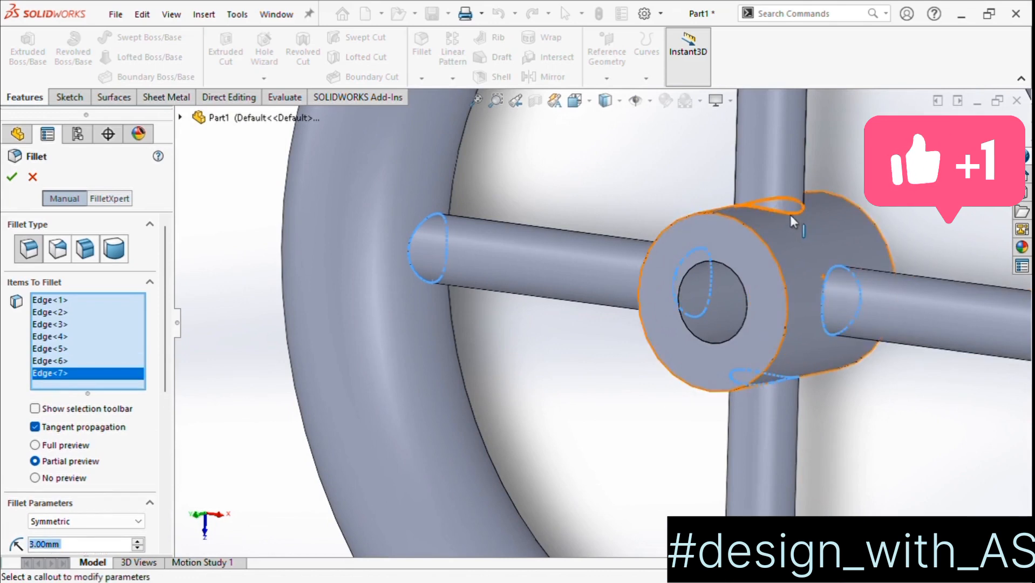
click(790, 215)
scroll(792, 420, up, 2)
scroll(793, 420, up, 2)
middle_drag(746, 390, 793, 270)
click(13, 177)
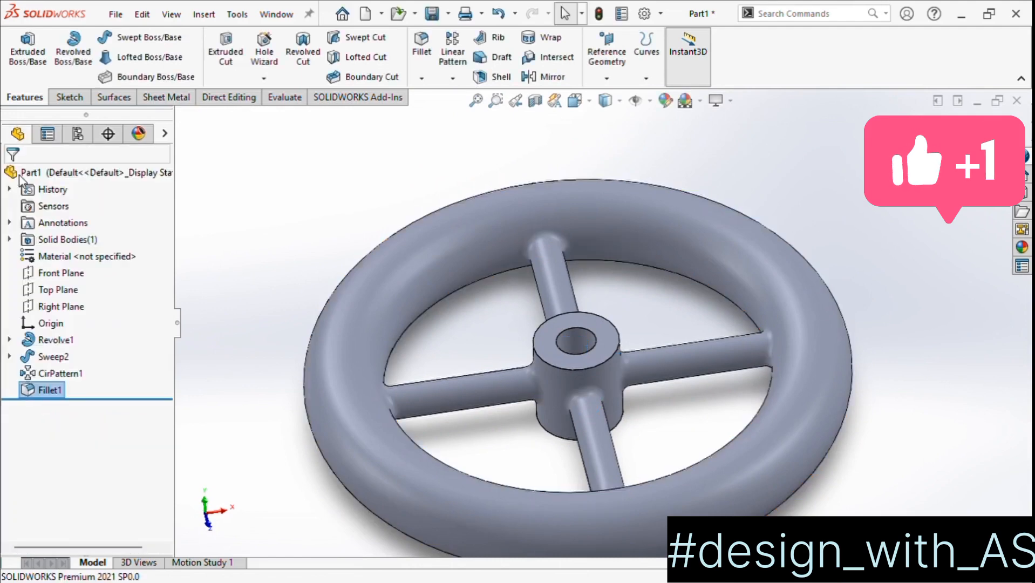
middle_drag(515, 351, 439, 389)
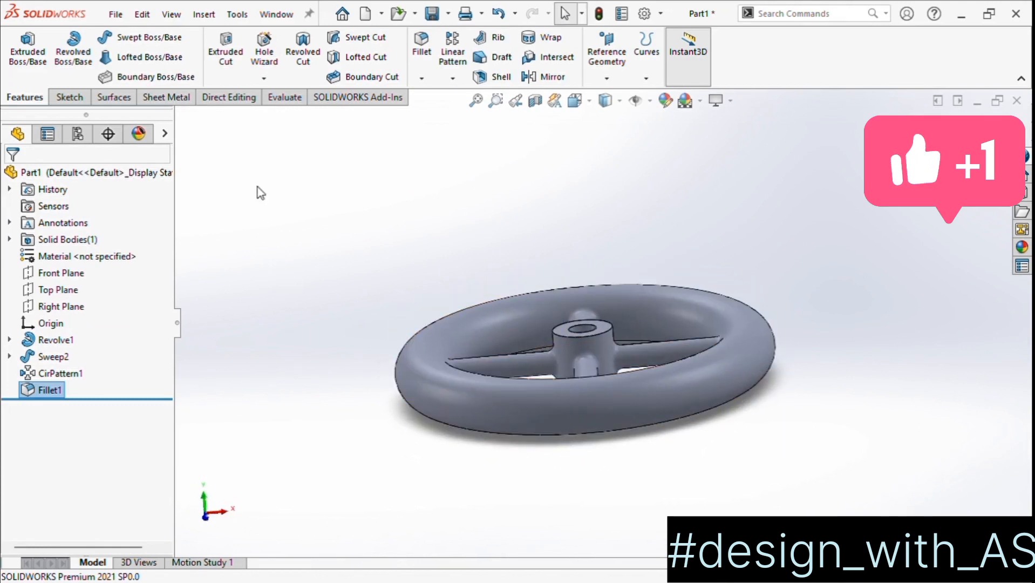